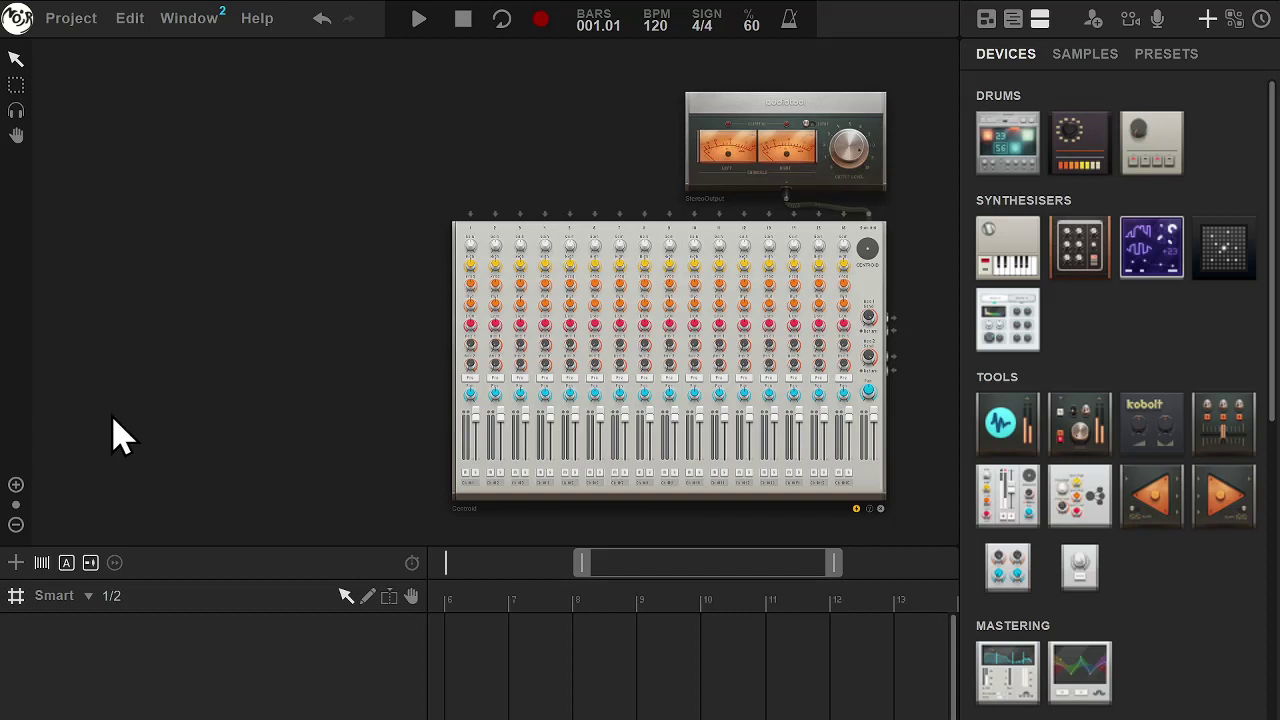
# Drag the timeline scrollbar back to the start at bar 1
pyautogui.moveTo(671, 571); pyautogui.dragTo(490, 575)
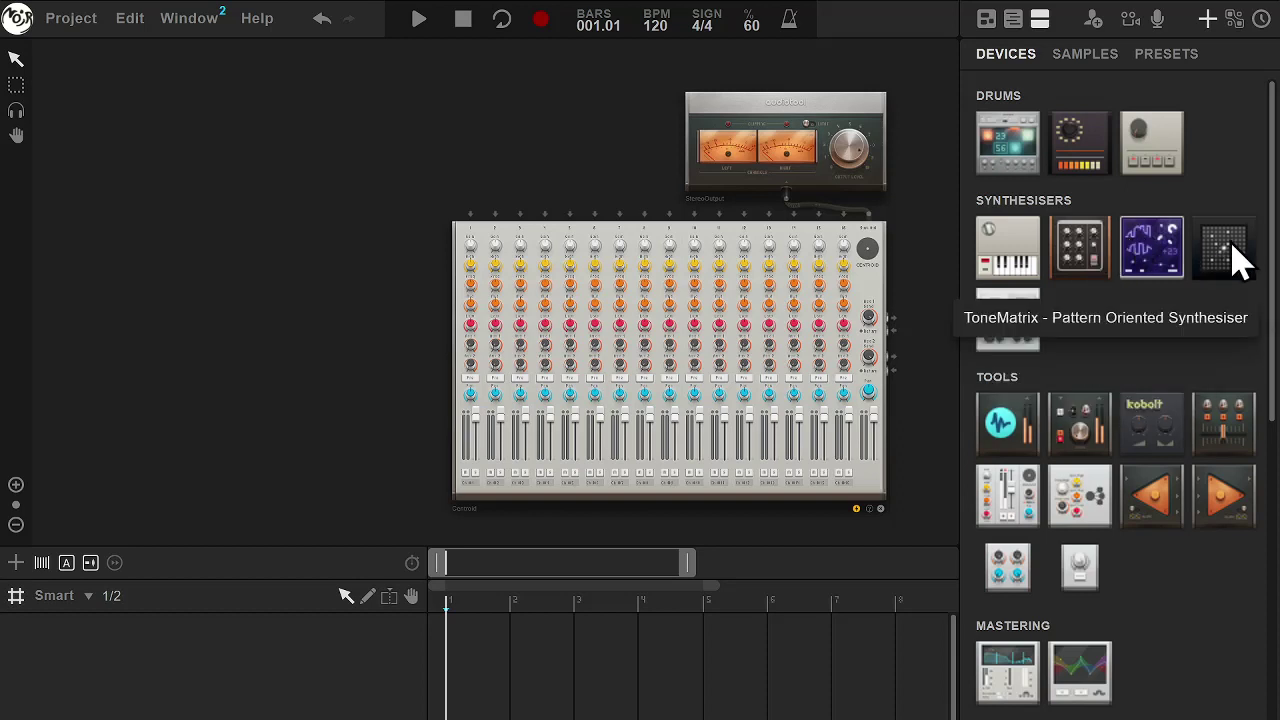
# Add the Pulverisateur synth, dismiss its keyboard popup, and move it to the centre
pyautogui.moveTo(1108, 263); pyautogui.dragTo(285, 345)
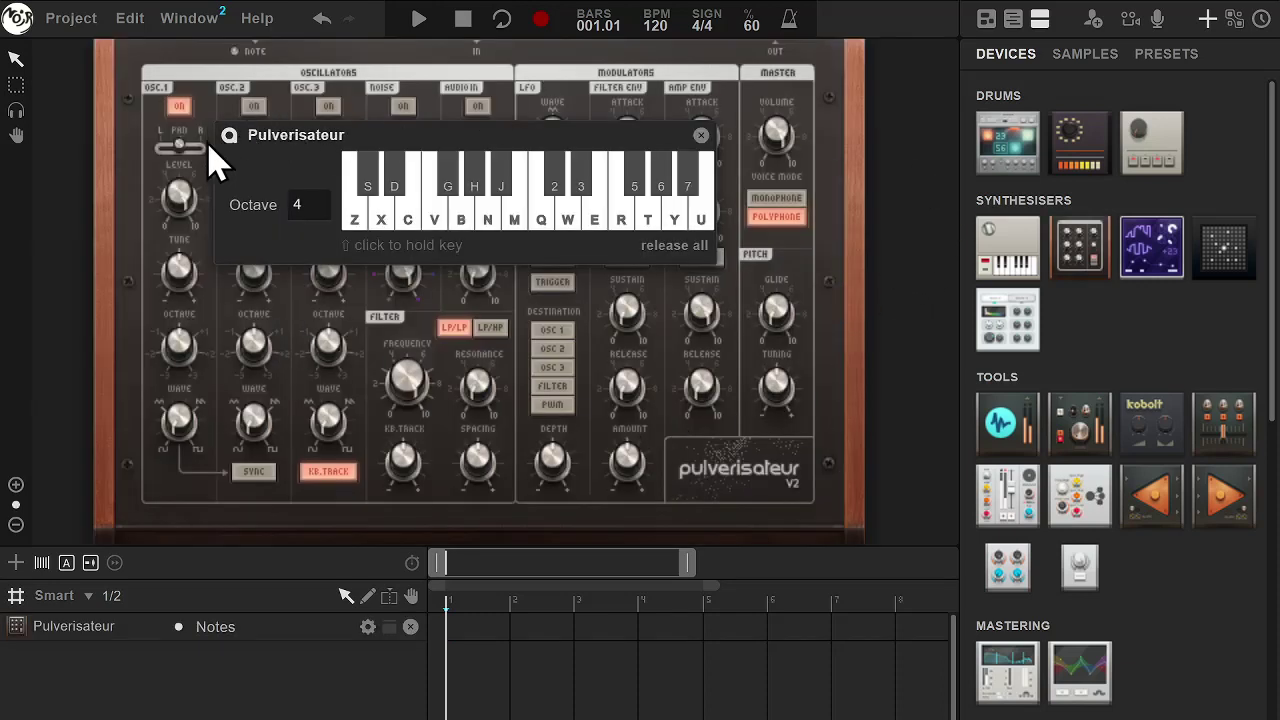
pyautogui.click(701, 135)
pyautogui.moveTo(94, 277); pyautogui.dragTo(297, 317)
# Show the Pulverisateur's software keyboard from its context menu
pyautogui.scroll(-3, 297, 317)
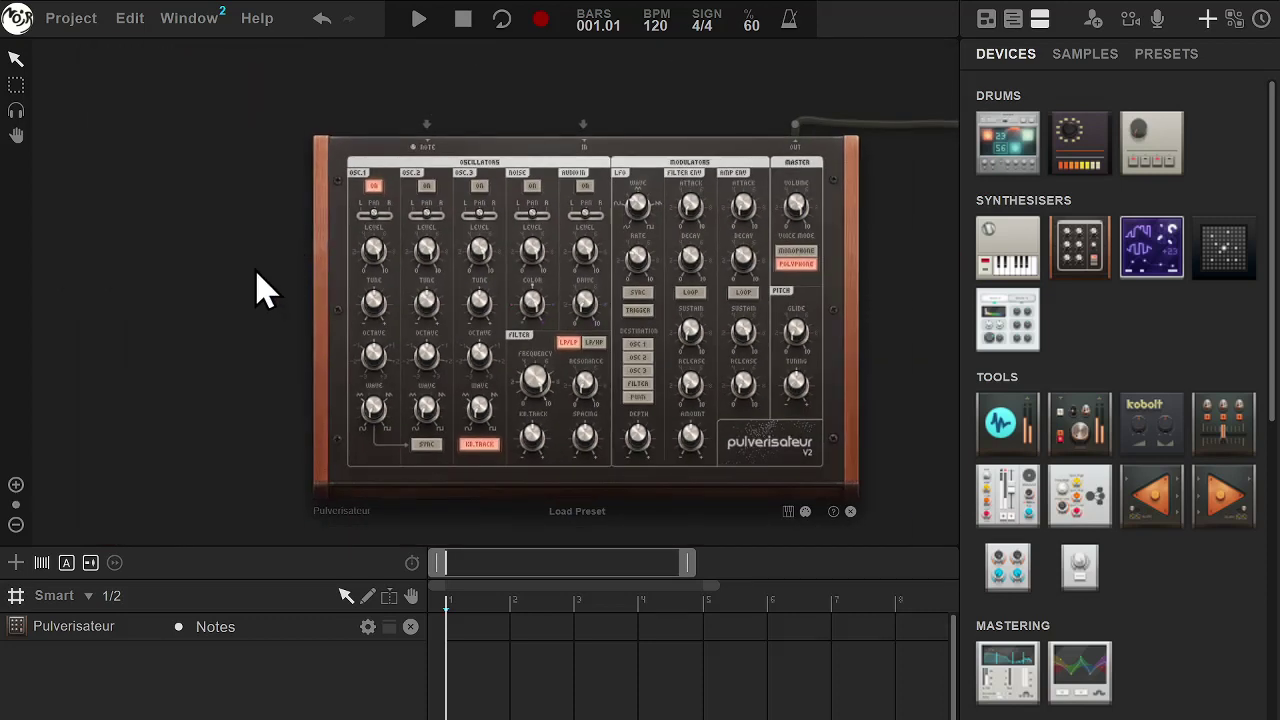
pyautogui.rightClick(365, 163)
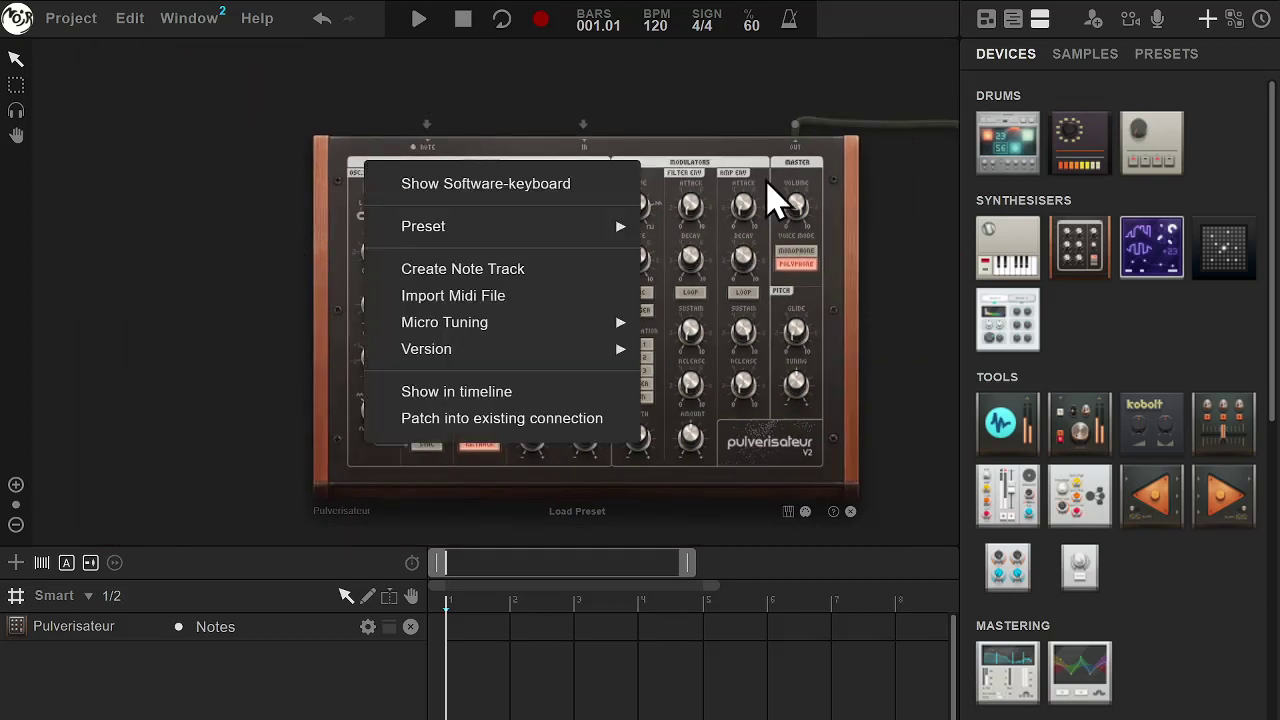
pyautogui.click(547, 184)
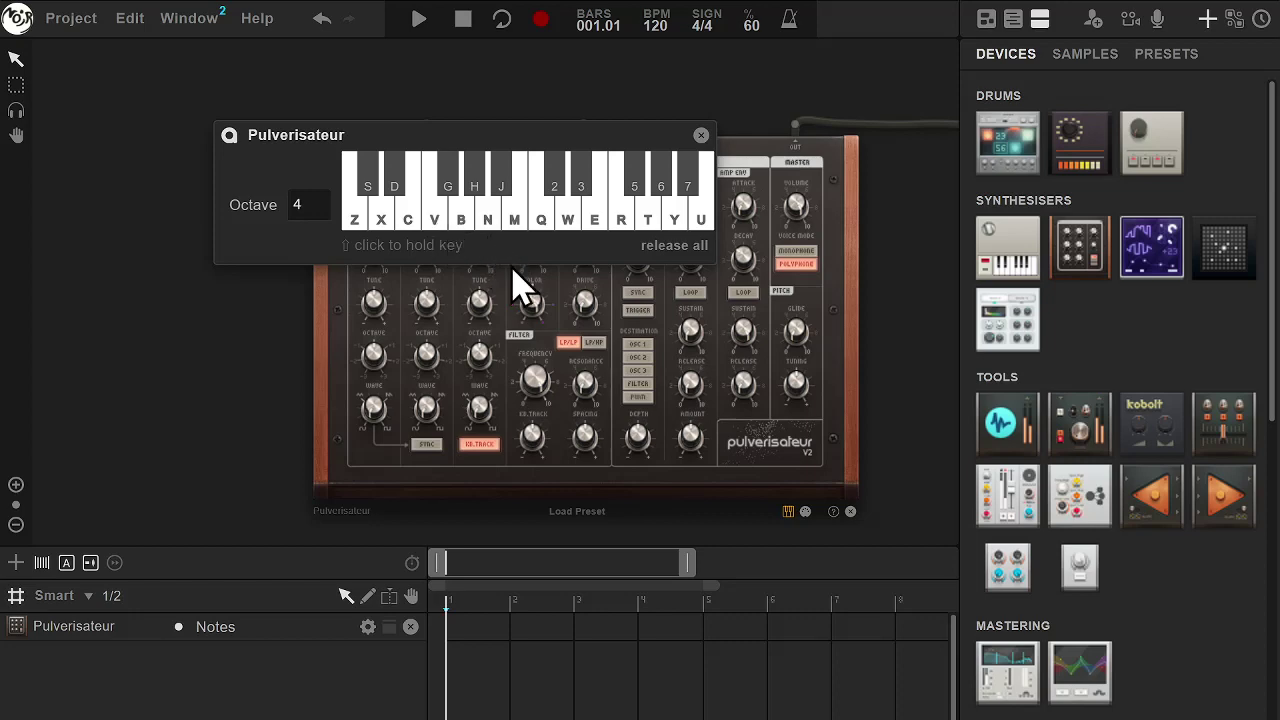
pyautogui.click(468, 220)
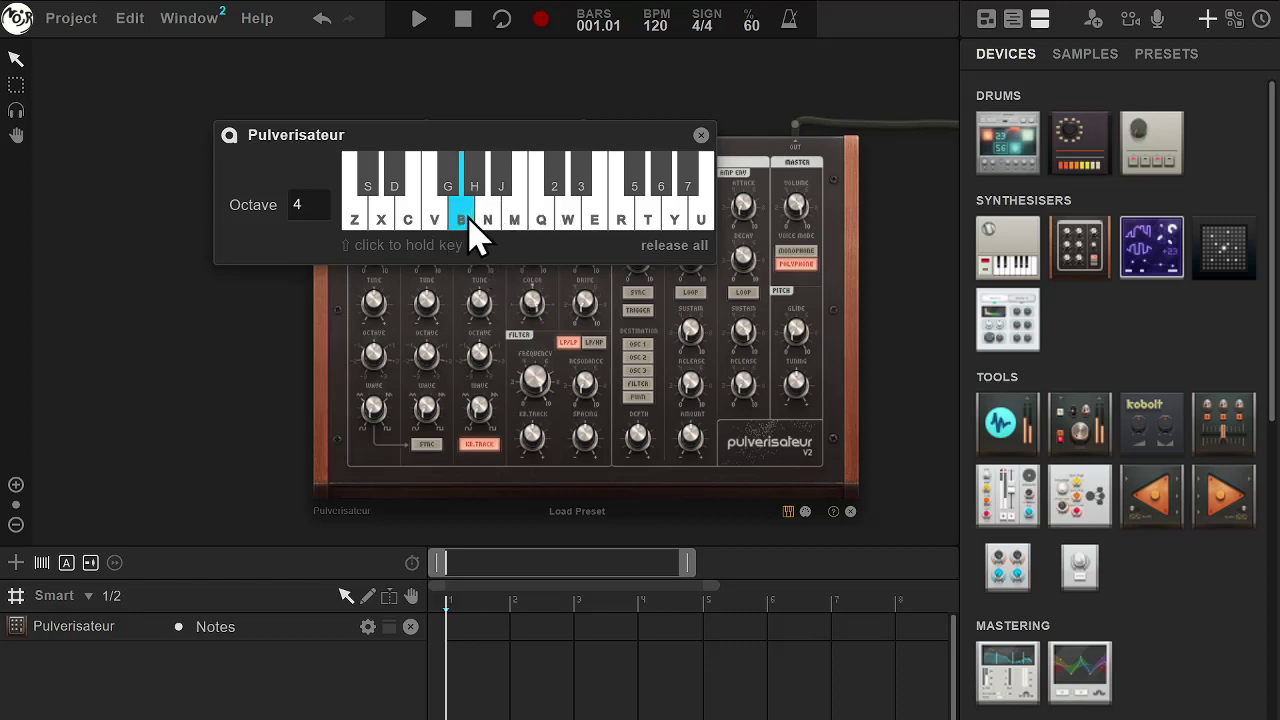
pyautogui.click(538, 229)
pyautogui.click(571, 233)
pyautogui.click(358, 230)
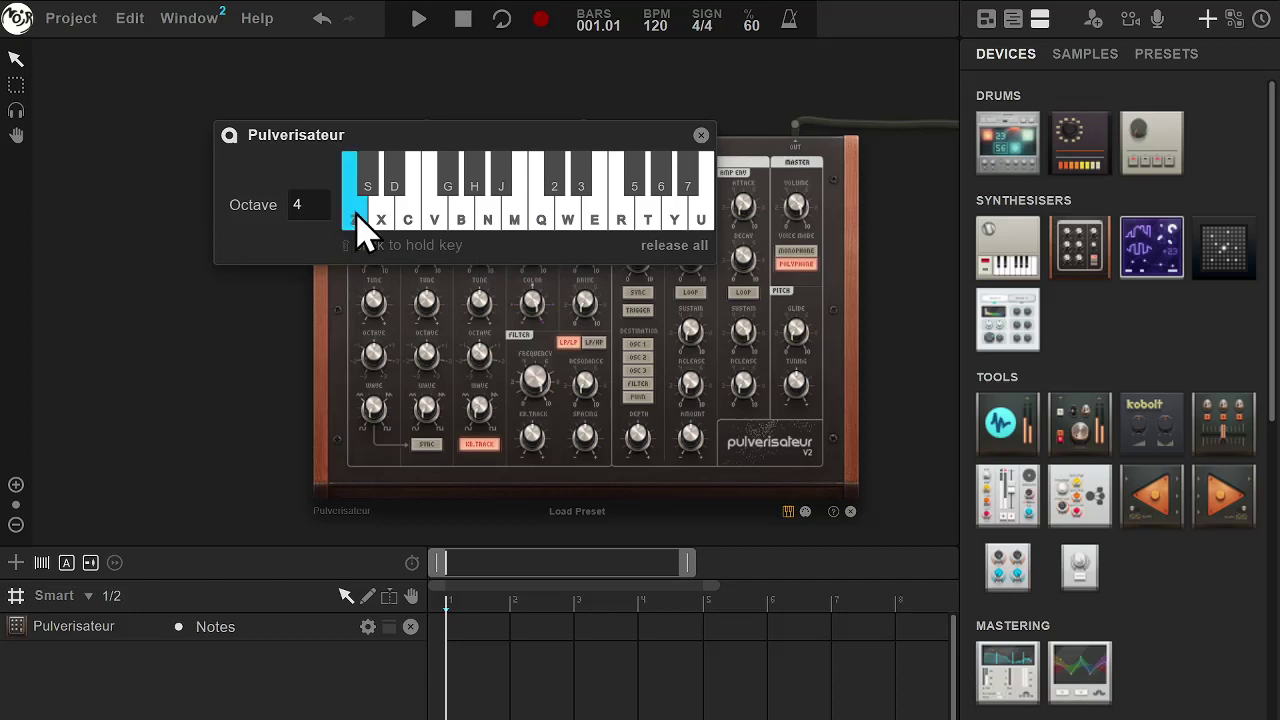
pyautogui.click(449, 188)
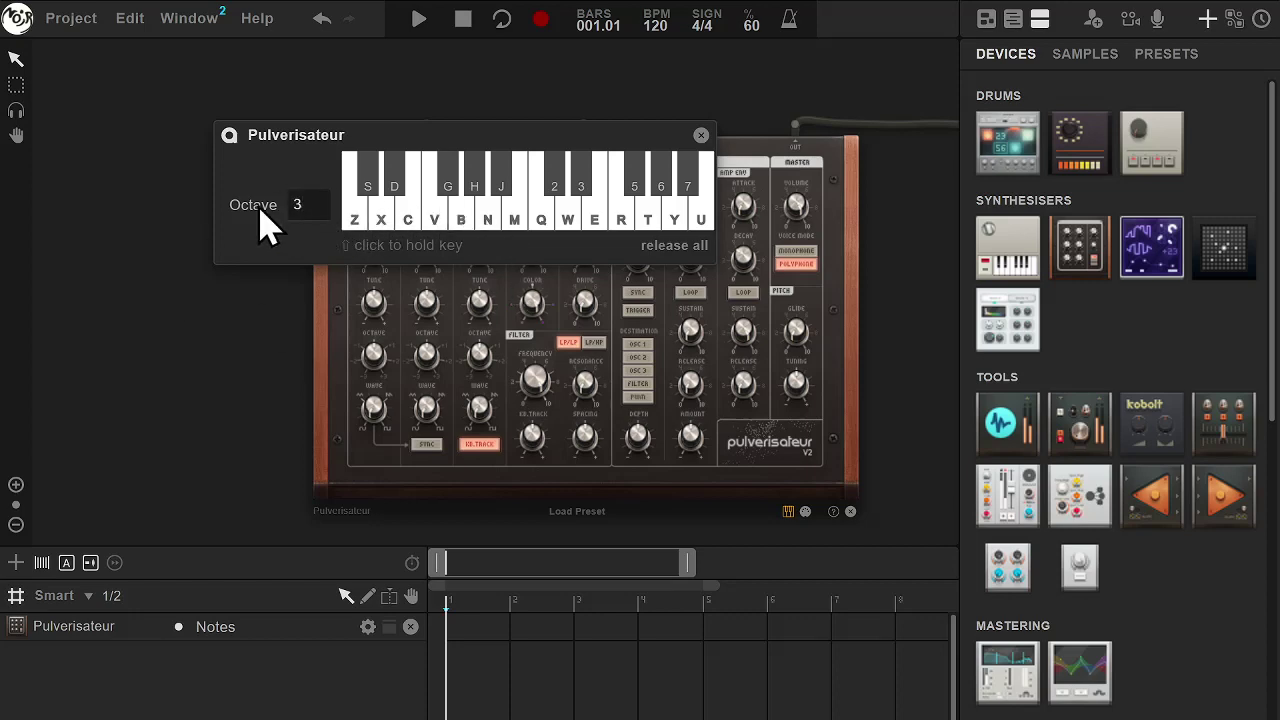
pyautogui.click(320, 200)
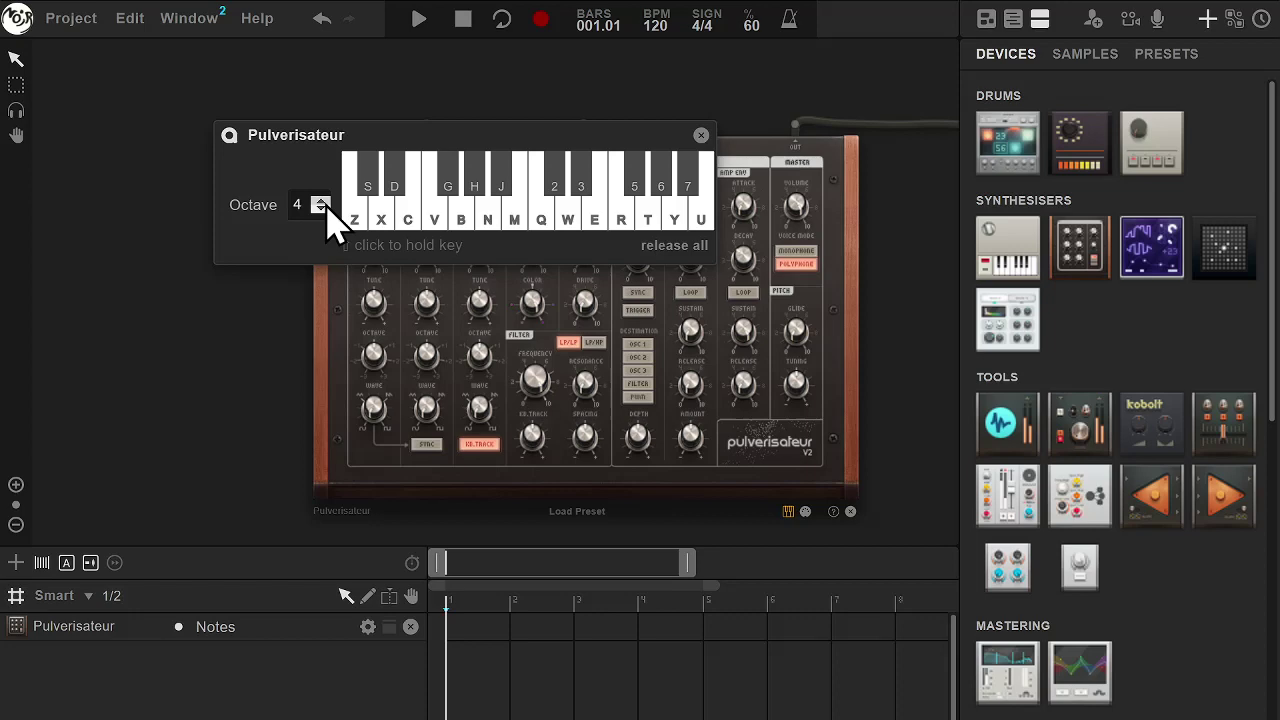
pyautogui.click(320, 199)
pyautogui.click(487, 205)
pyautogui.click(648, 205)
pyautogui.click(440, 205)
pyautogui.click(648, 210)
pyautogui.click(701, 210)
pyautogui.click(463, 215)
pyautogui.click(380, 220)
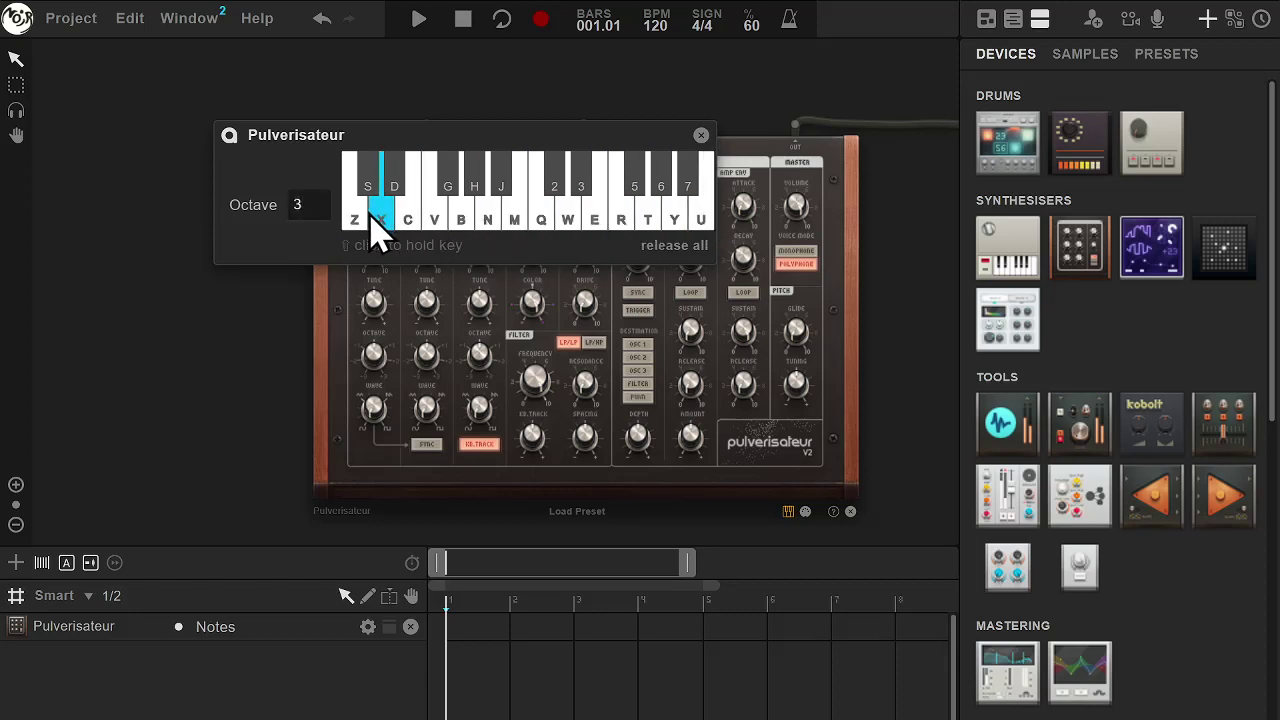
pyautogui.click(322, 200)
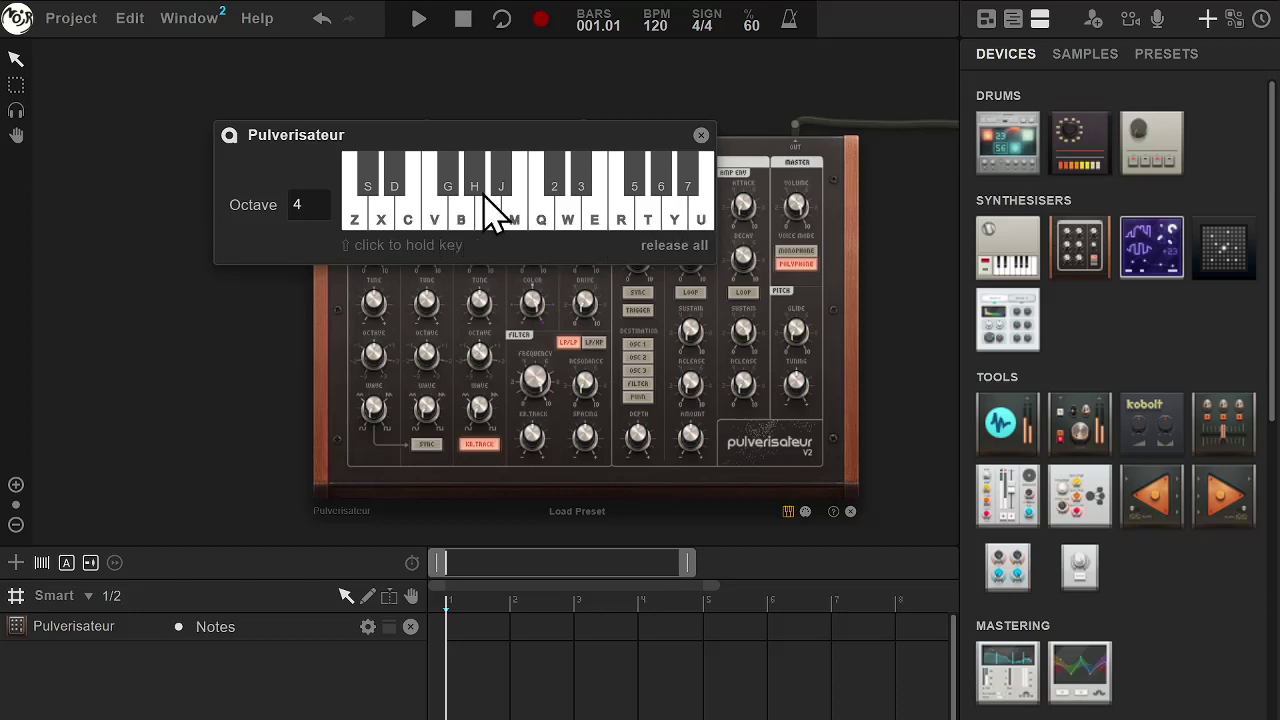
# Play a two-octave scale on the Pulverisateur with keys Z–M and Q–U
pyautogui.press('z')
pyautogui.press('x')
pyautogui.press('c')
pyautogui.press('v')
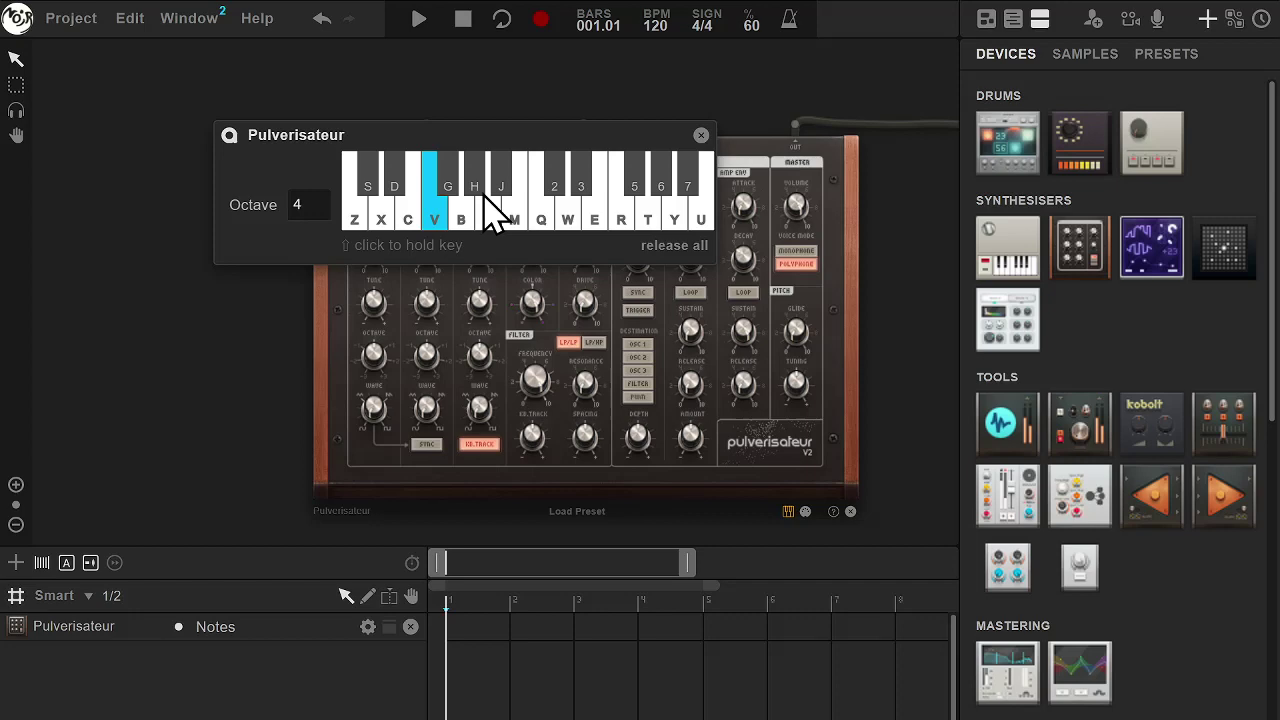
pyautogui.press('b')
pyautogui.press('n')
pyautogui.press('m')
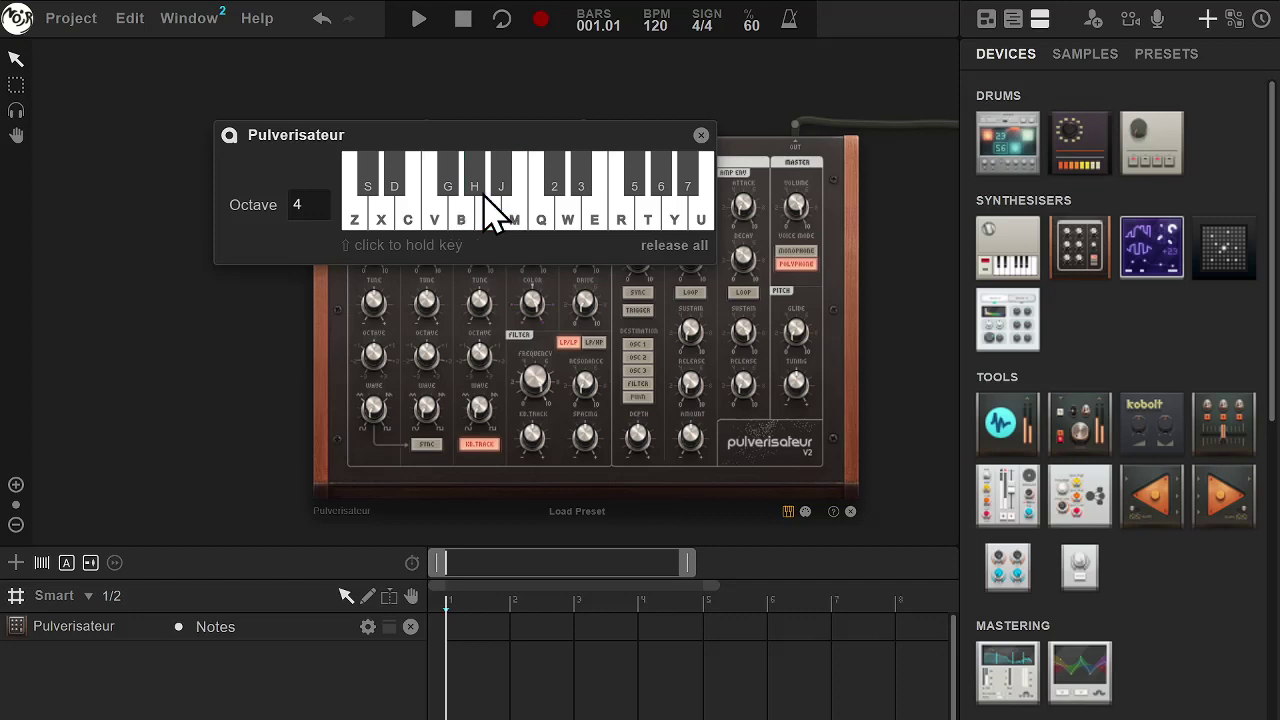
pyautogui.press('q')
pyautogui.press('w')
pyautogui.press('e')
pyautogui.press('r')
pyautogui.press('t')
pyautogui.press('y')
pyautogui.press('u')
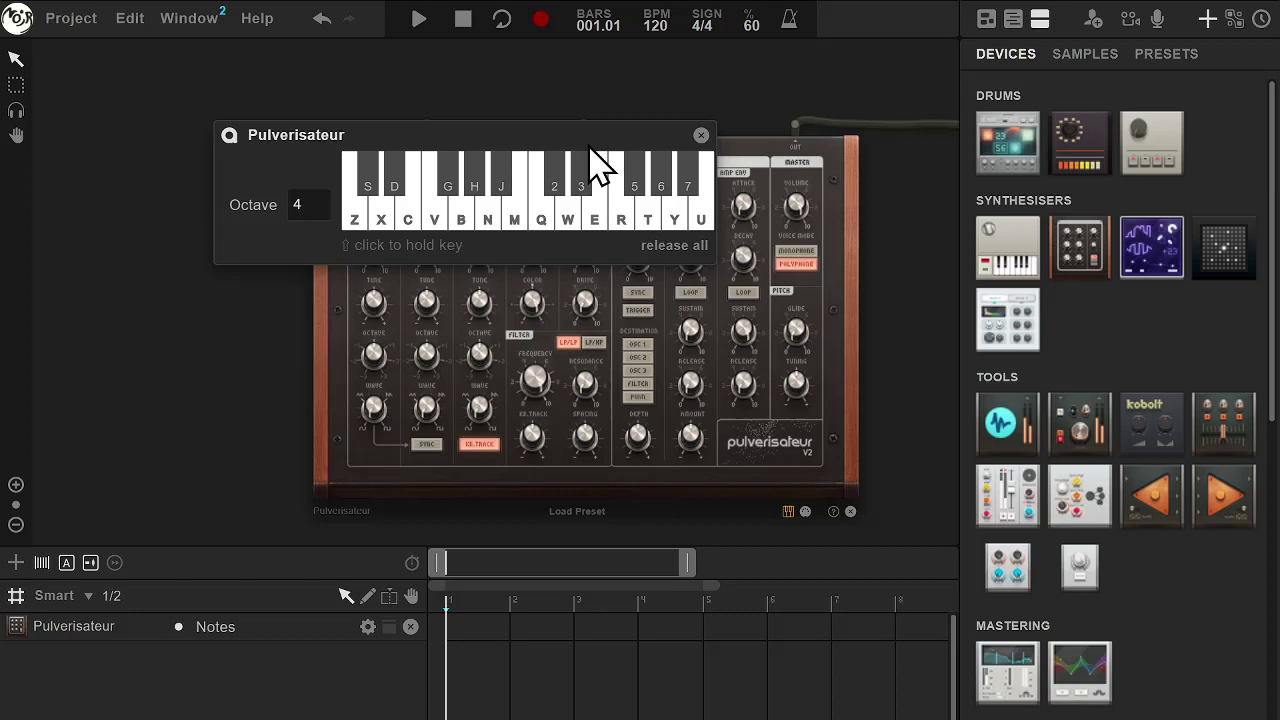
# Shift the keyboard panel further left and try chords such as V-B-N and C-B-M
pyautogui.moveTo(586, 138); pyautogui.dragTo(531, 128)
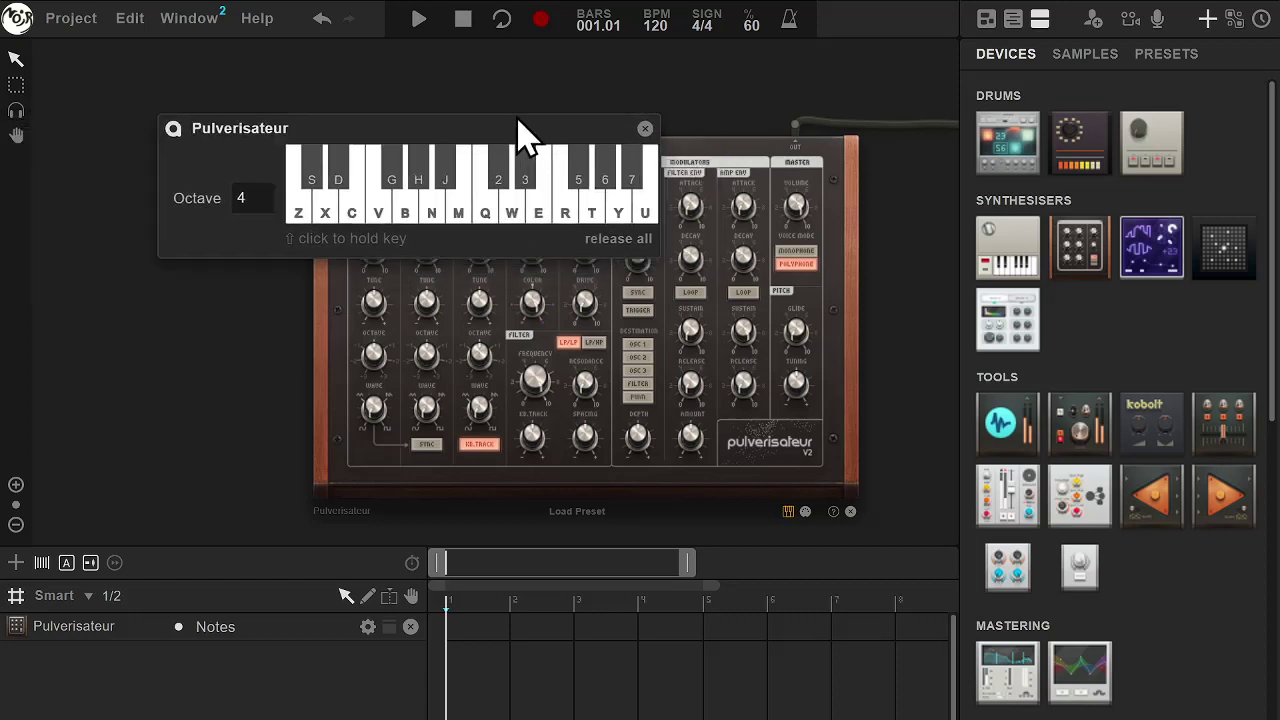
pyautogui.press('v')
pyautogui.press('b')
pyautogui.press('n')
pyautogui.press('j')
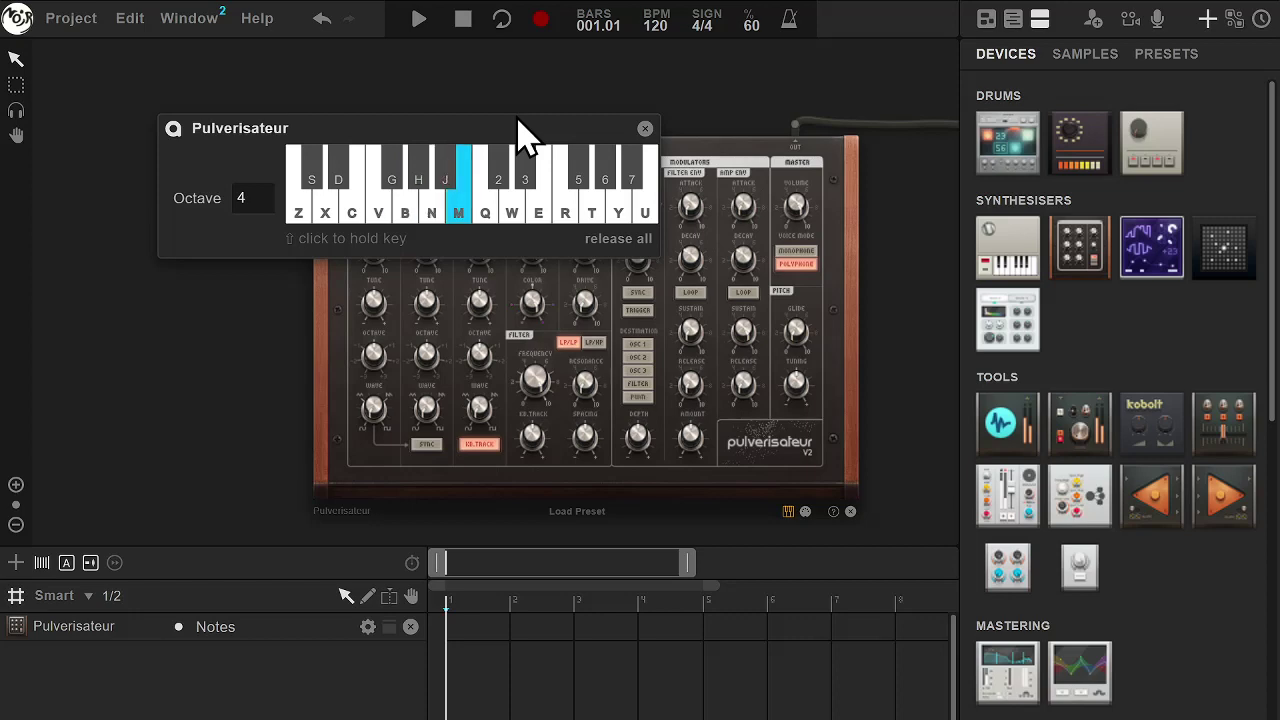
pyautogui.press('v')
pyautogui.press('b')
pyautogui.press('n')
pyautogui.press('z')
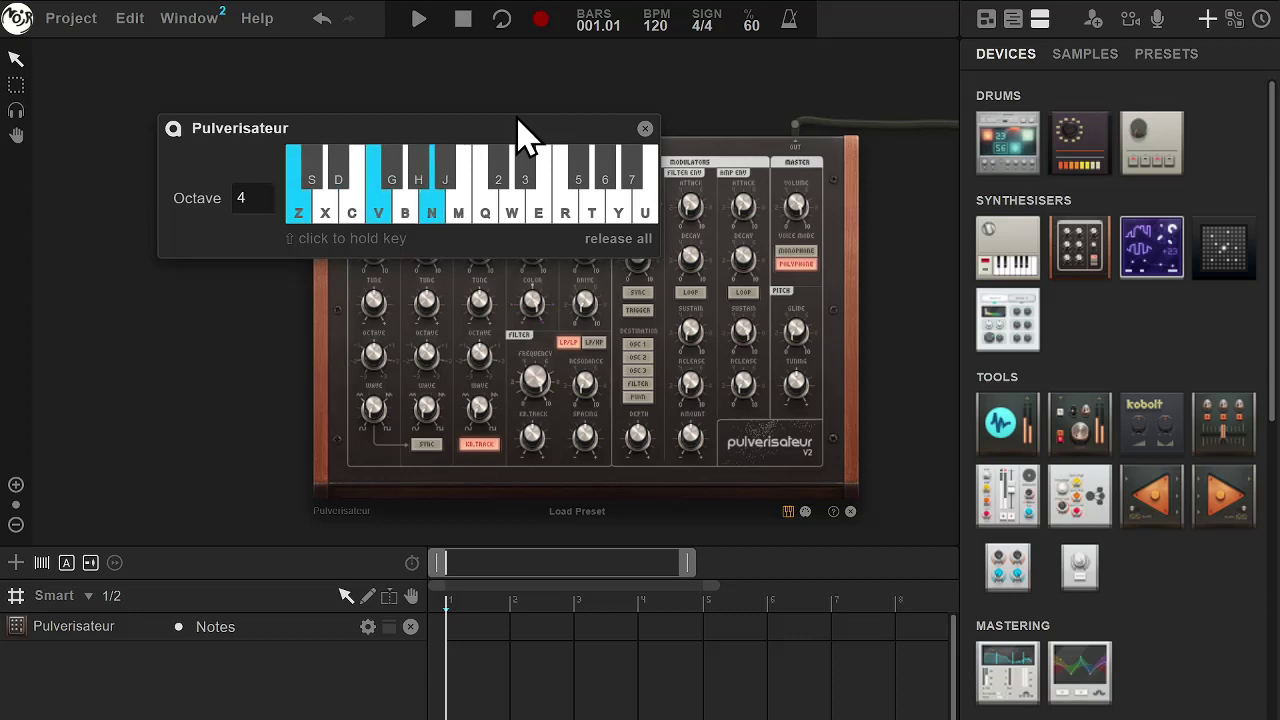
pyautogui.press('x')
pyautogui.press('c')
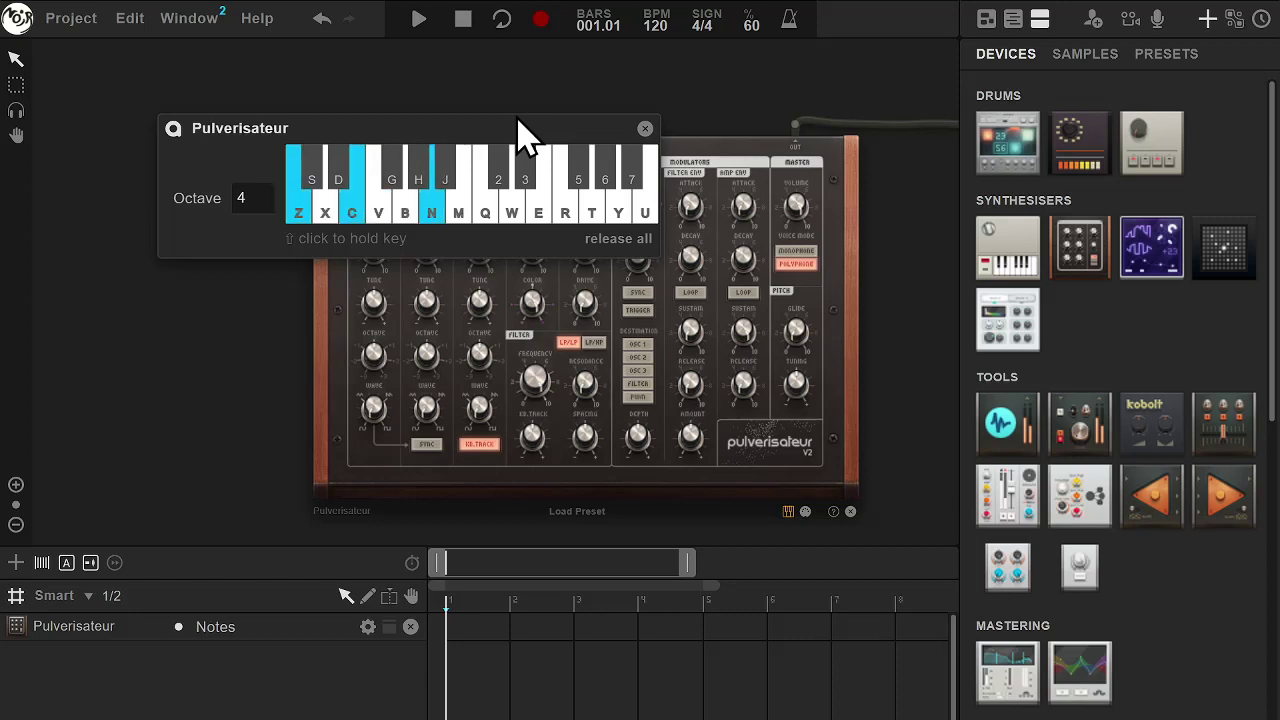
pyautogui.press('b')
pyautogui.press('m')
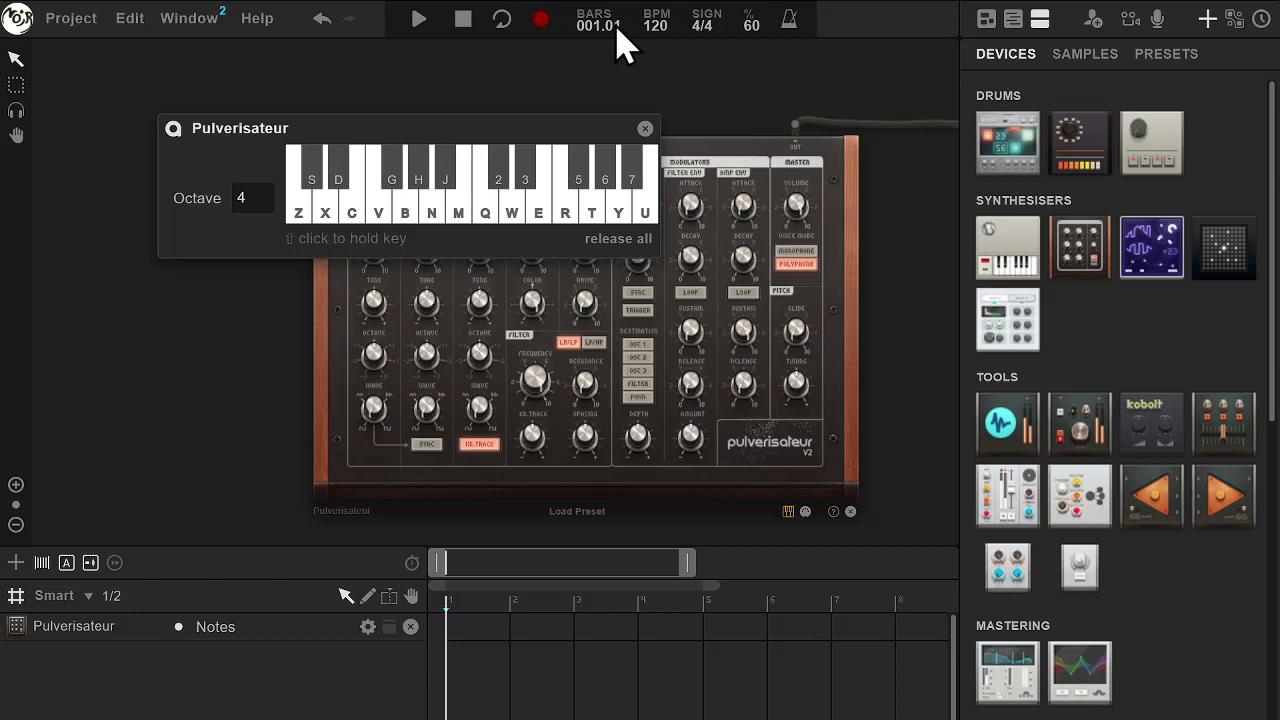
# Record two chords, Z-X-V-N then Z-C-B-M, onto the Pulverisateur track at bar 7
pyautogui.click(548, 42)
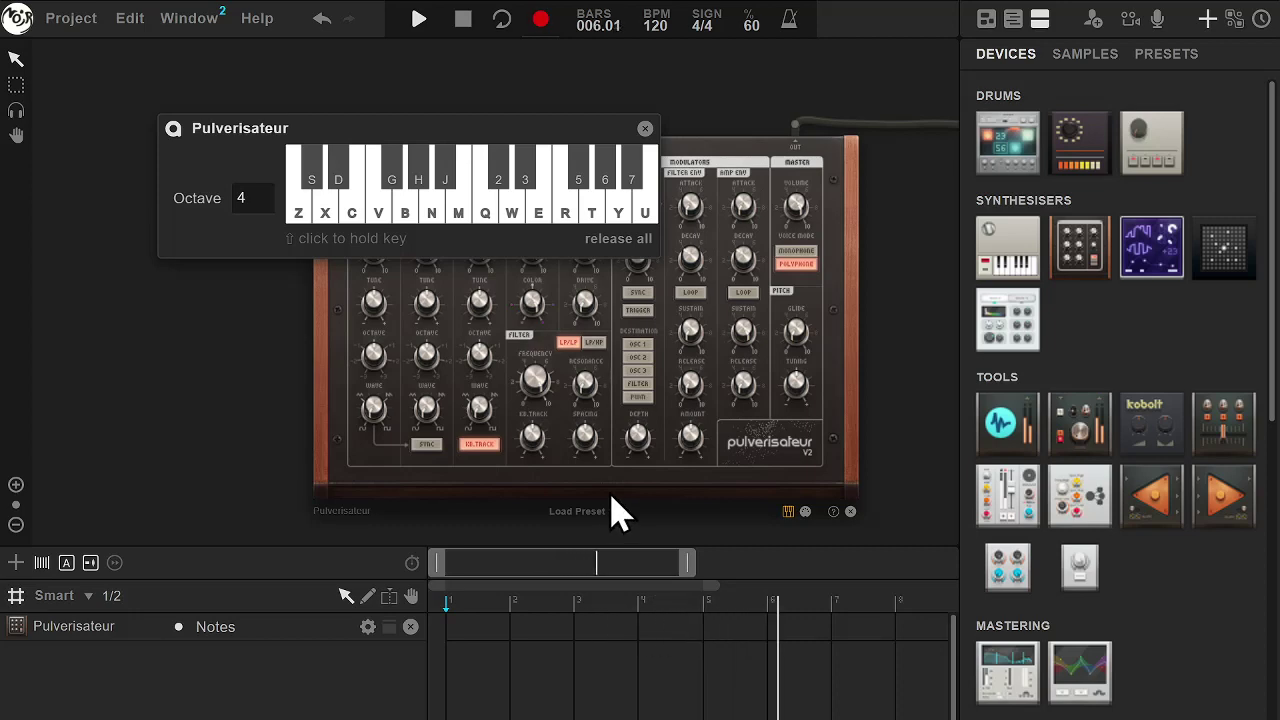
pyautogui.press('z')
pyautogui.press('x')
pyautogui.press('v')
pyautogui.press('n')
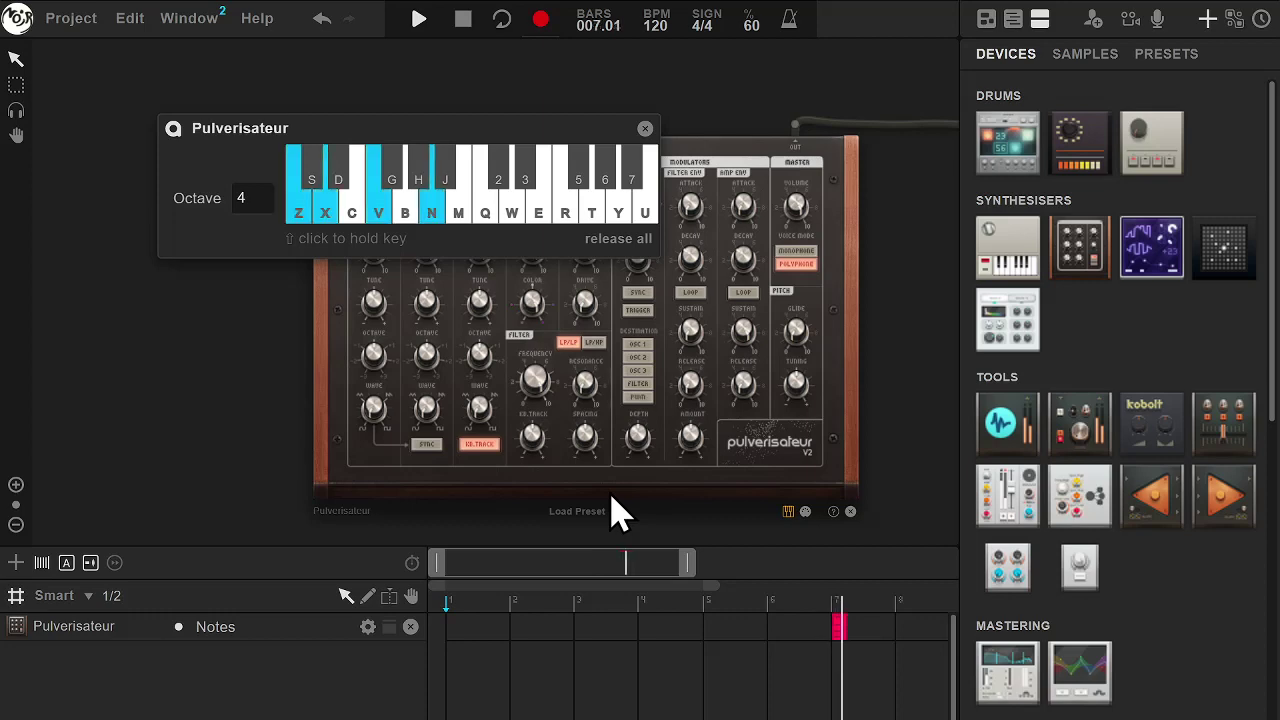
pyautogui.press('z')
pyautogui.press('c')
pyautogui.press('b')
pyautogui.press('m')
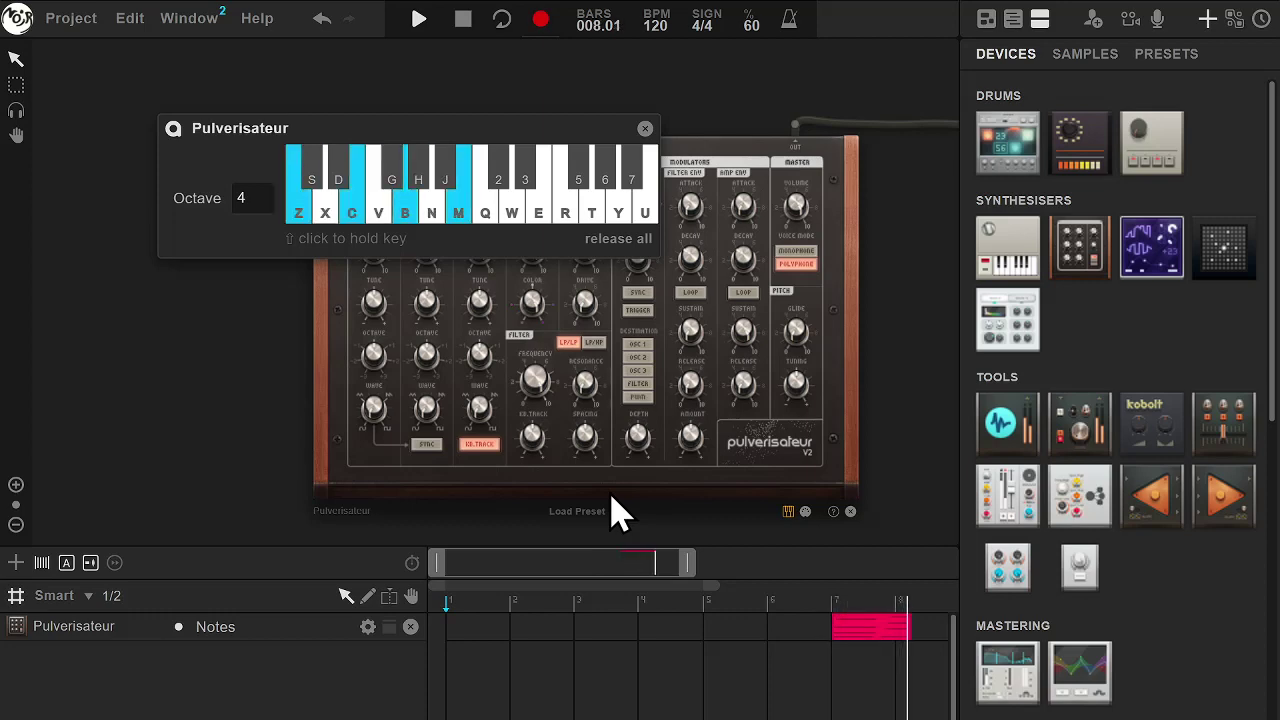
# Stop recording, audition the chords from bar 7, then drag the region to bar 1
pyautogui.click(464, 22)
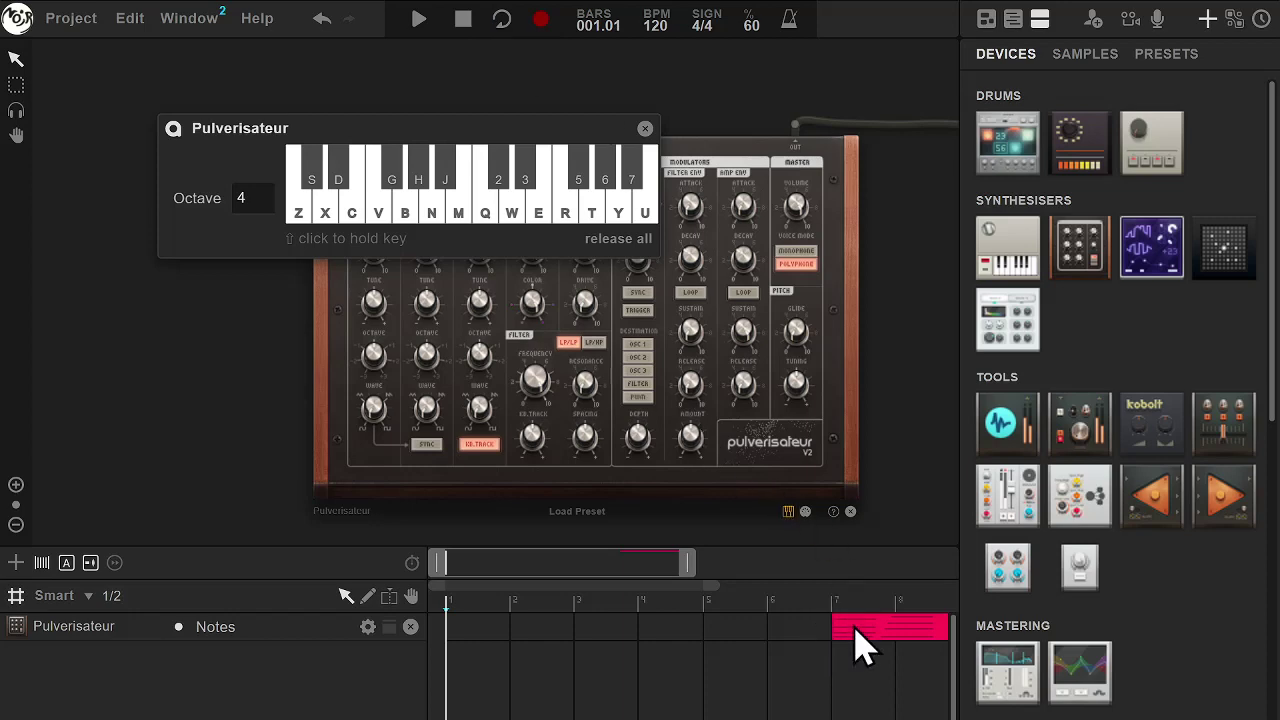
pyautogui.moveTo(632, 564); pyautogui.dragTo(706, 591)
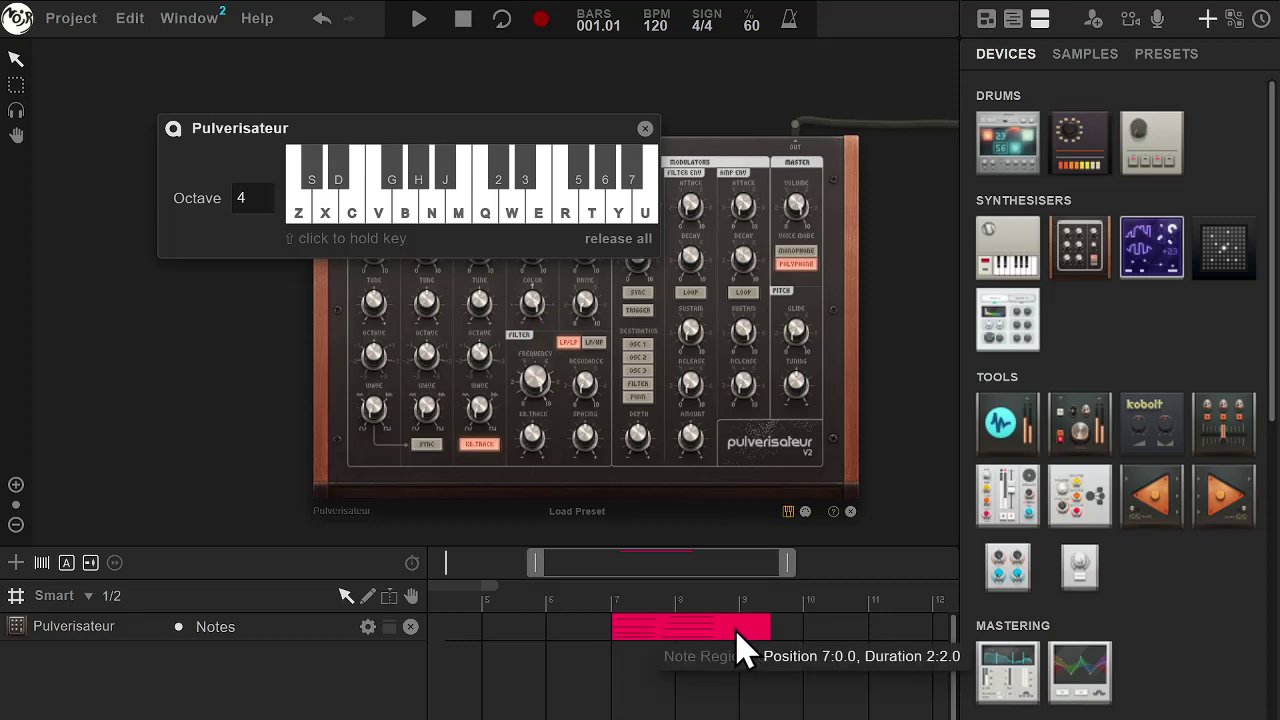
pyautogui.click(610, 602)
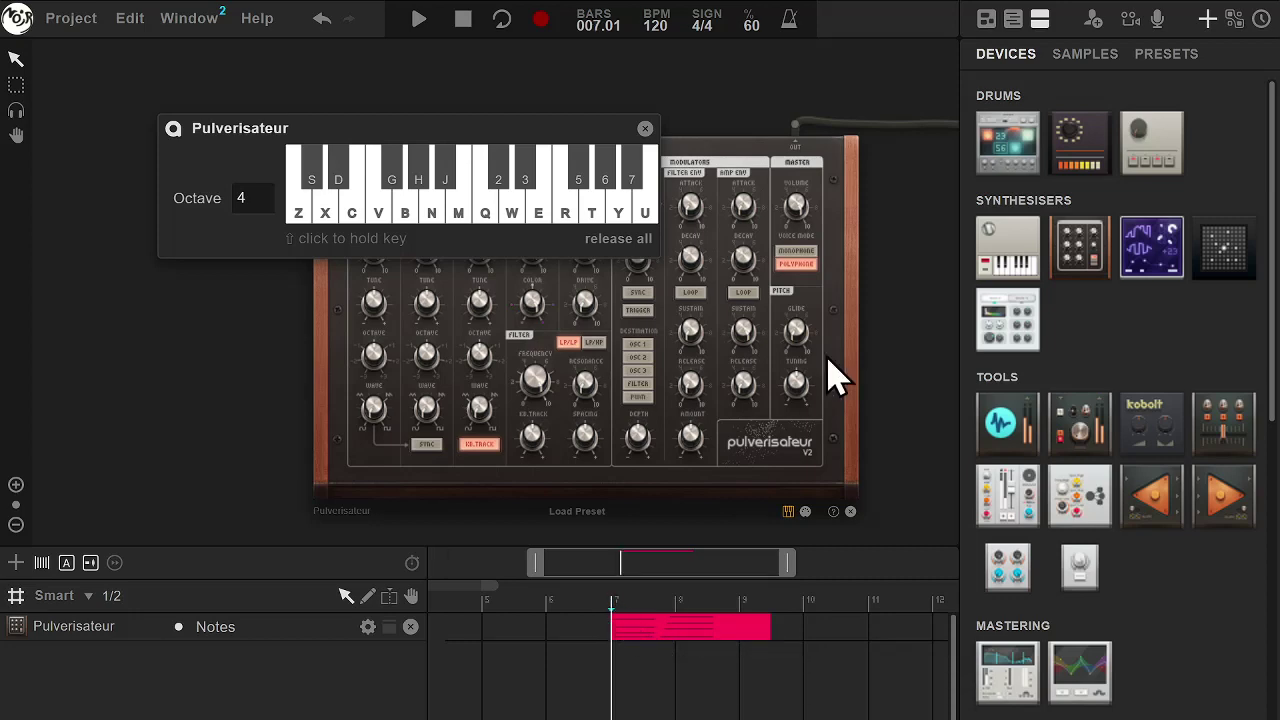
pyautogui.click(419, 19)
pyautogui.moveTo(706, 394)
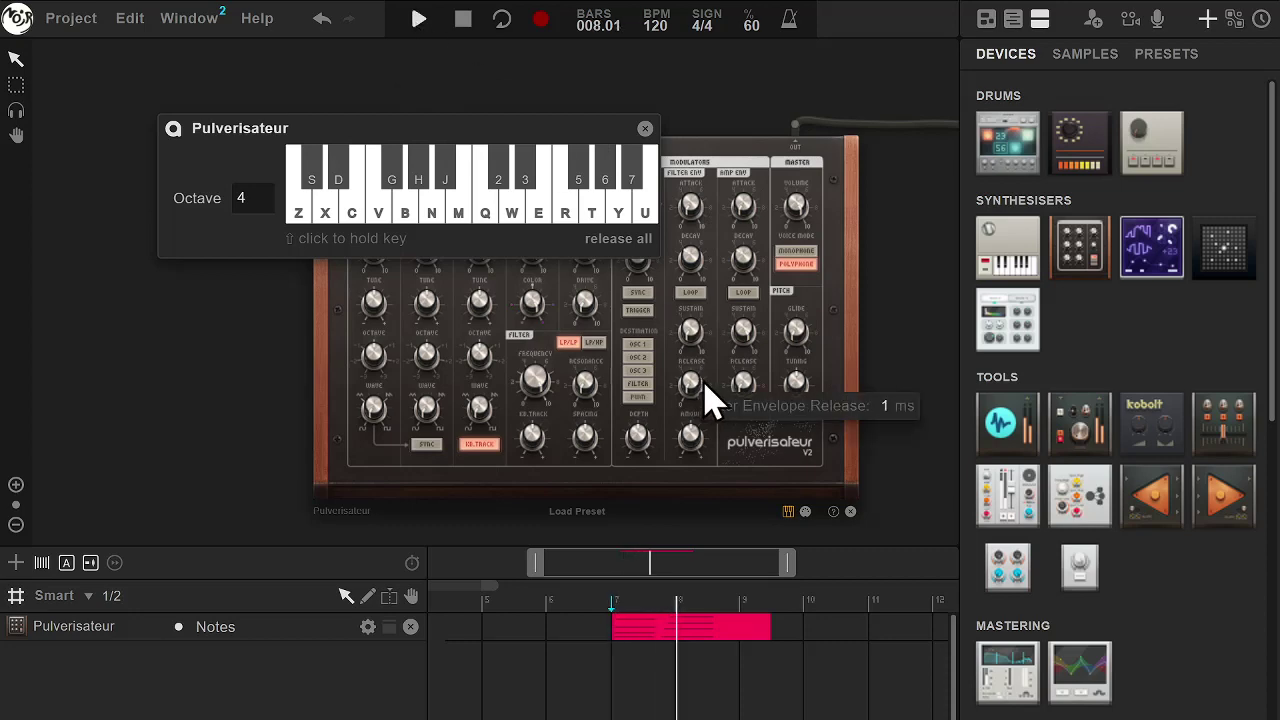
pyautogui.click(420, 19)
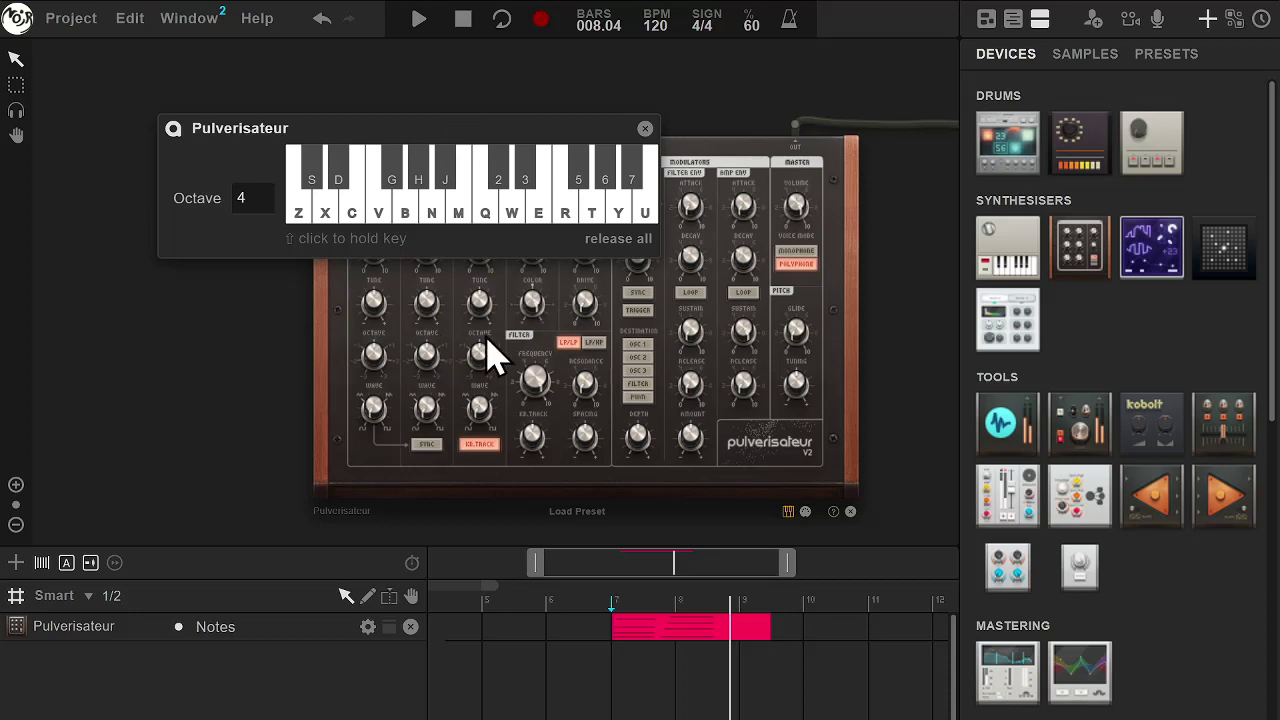
pyautogui.moveTo(709, 671); pyautogui.dragTo(494, 606)
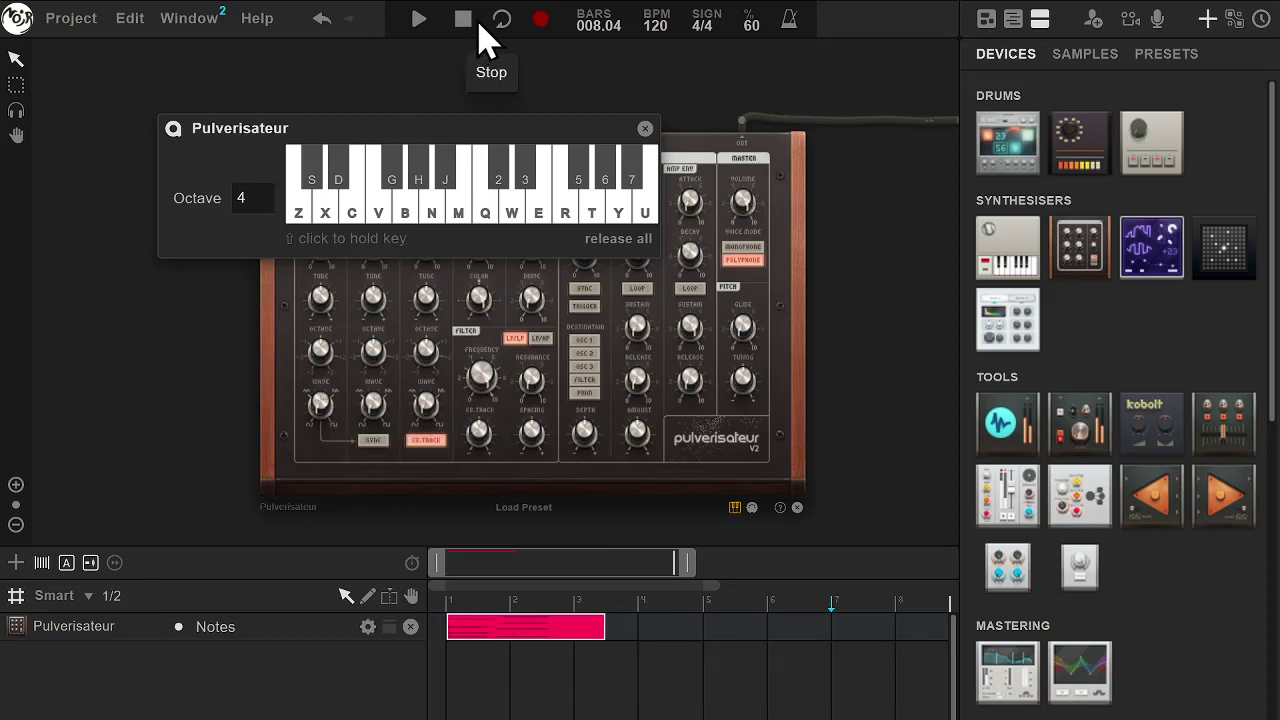
# Add a Heisenberg synth, dismiss its keyboard popup, and position it in the rack
pyautogui.moveTo(1180, 266); pyautogui.dragTo(578, 124)
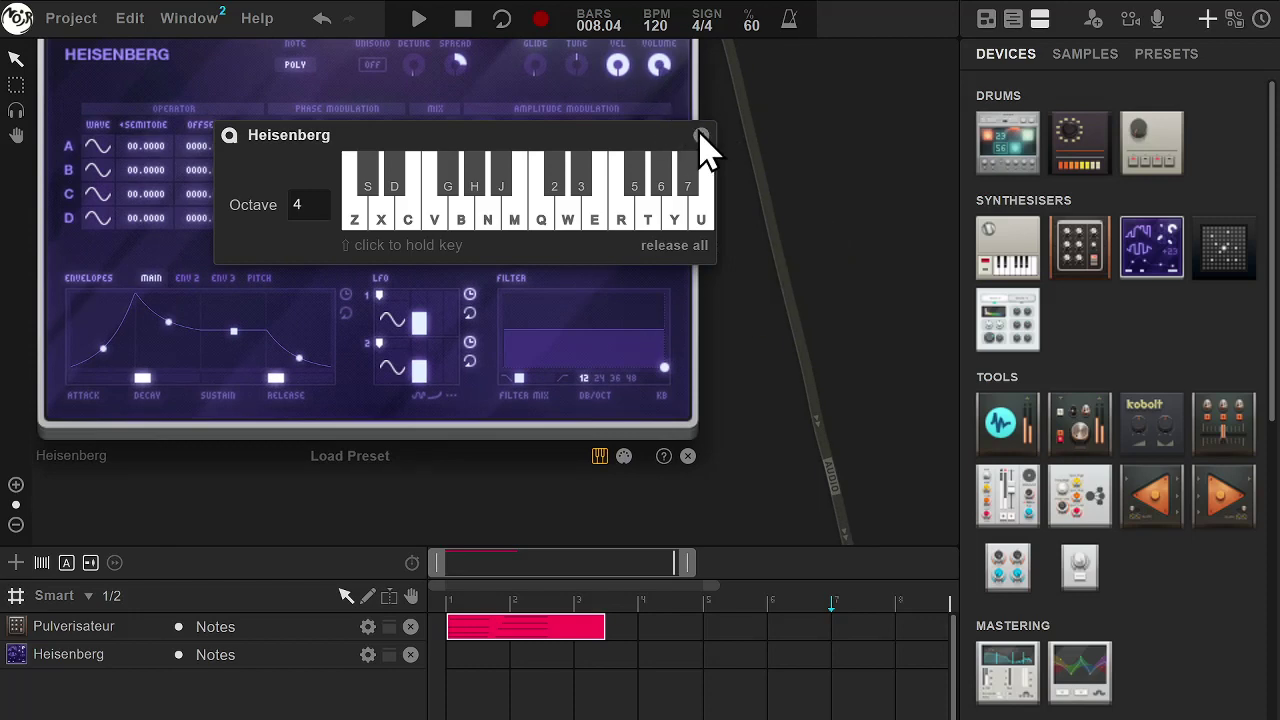
pyautogui.click(701, 135)
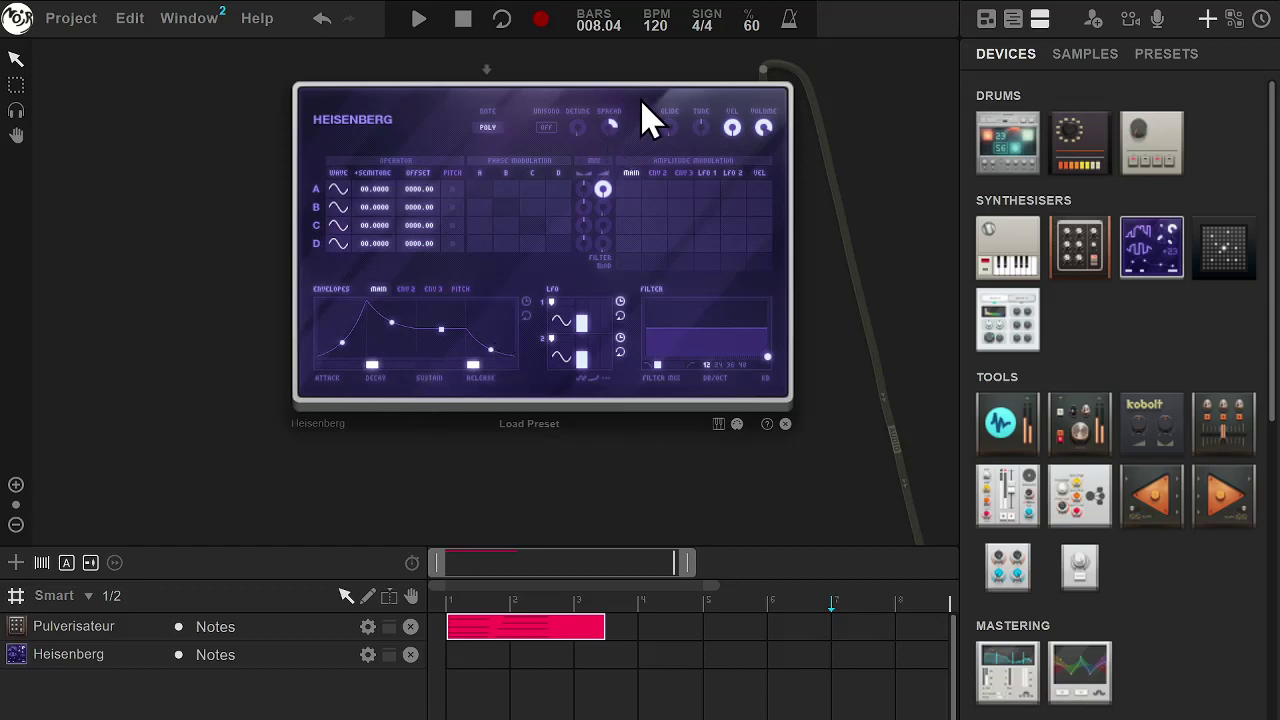
pyautogui.moveTo(651, 120); pyautogui.dragTo(569, 317)
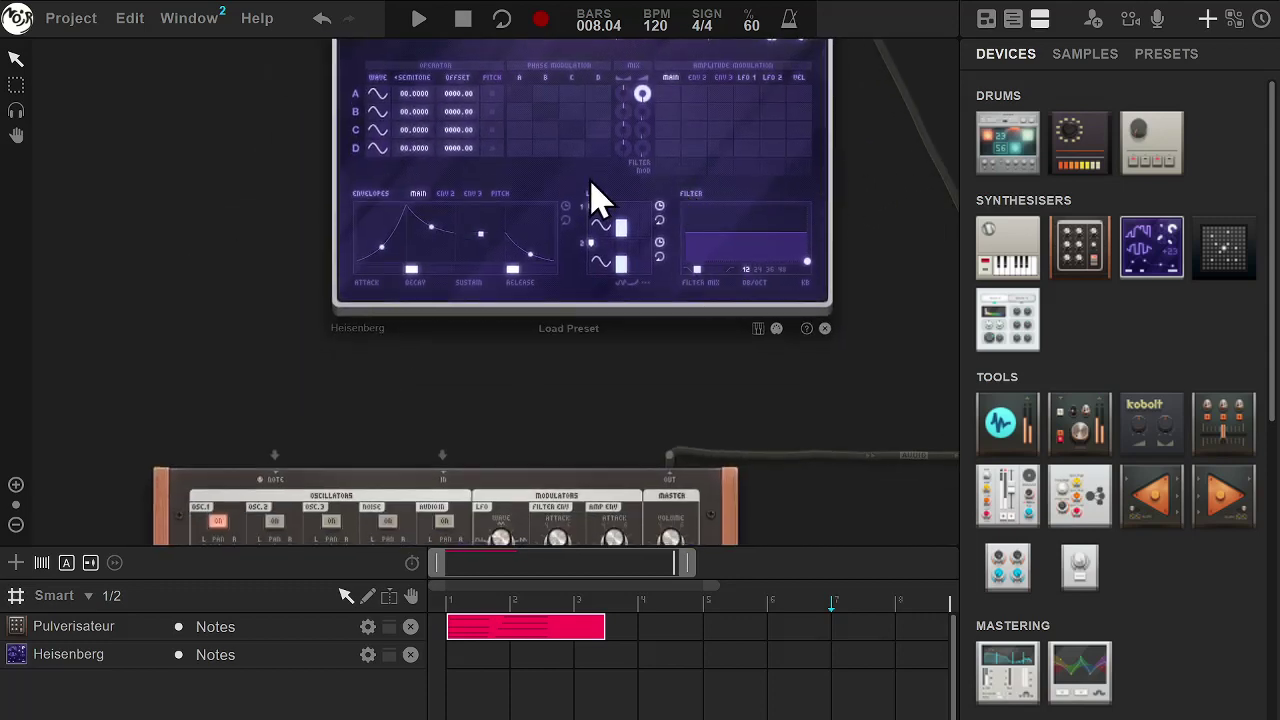
# Switch the Heisenberg's operator A waveform to square
pyautogui.rightClick(585, 178)
pyautogui.moveTo(641, 238)
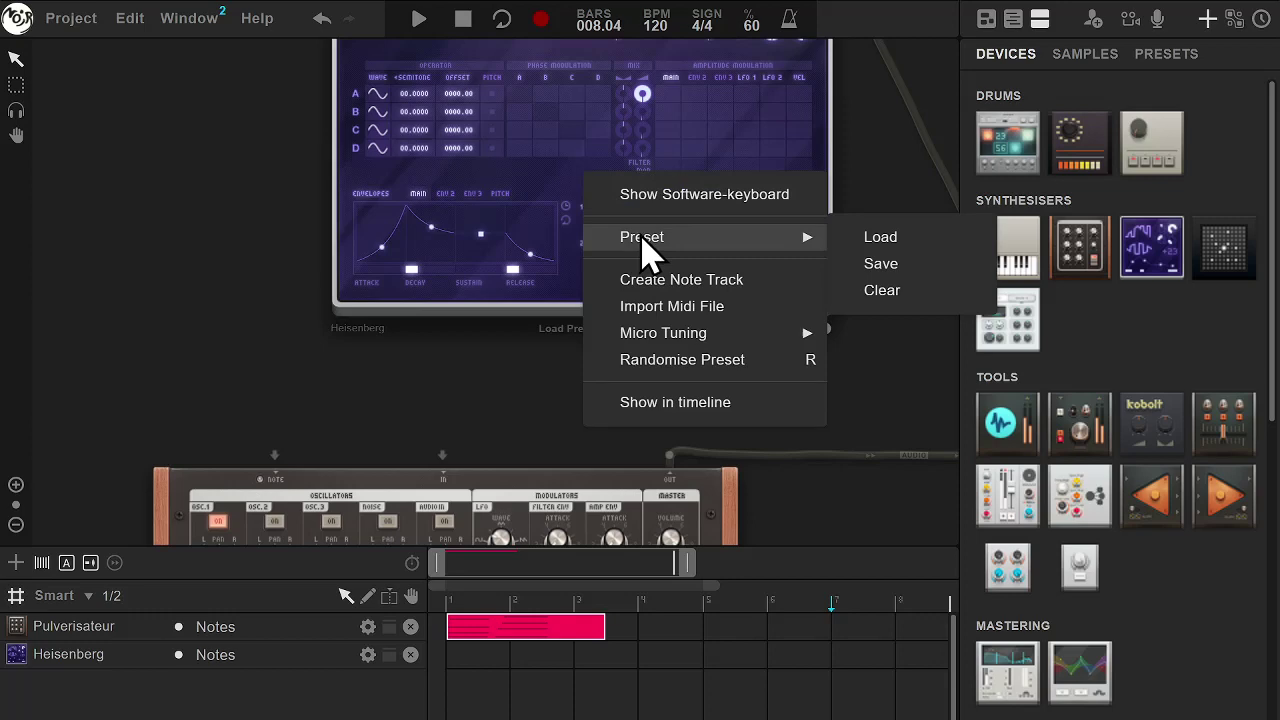
pyautogui.click(378, 100)
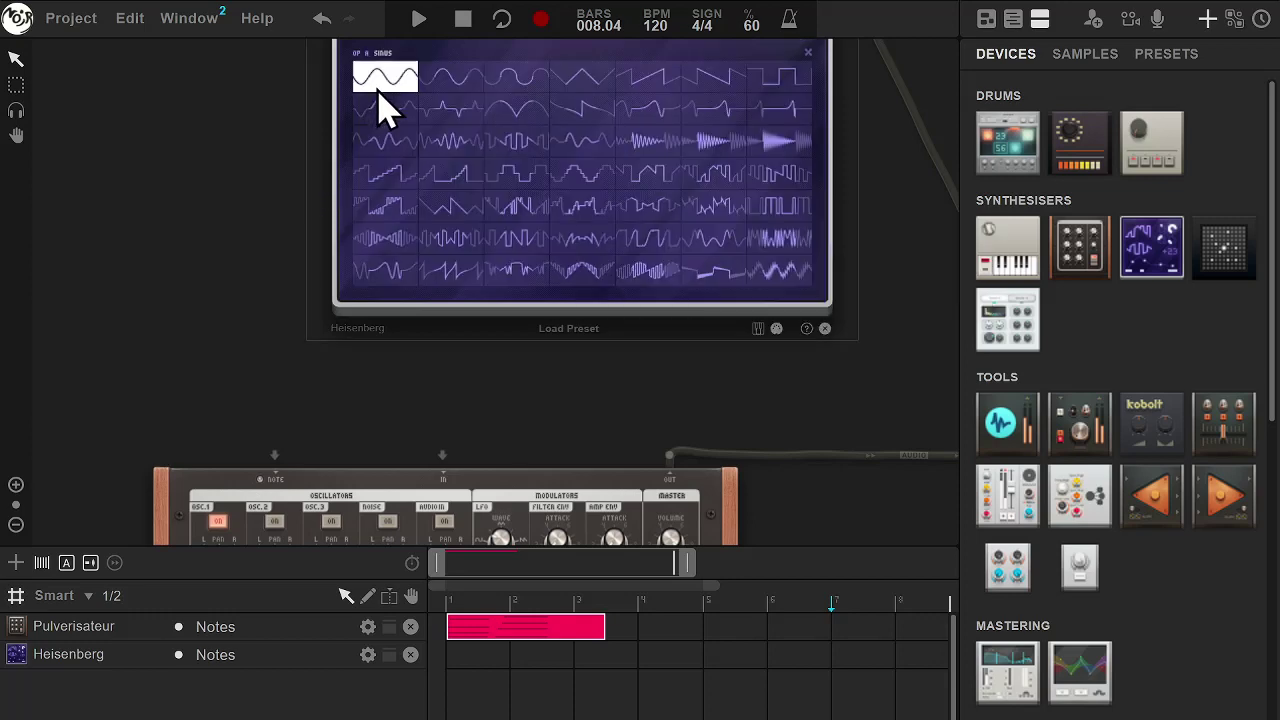
pyautogui.click(785, 80)
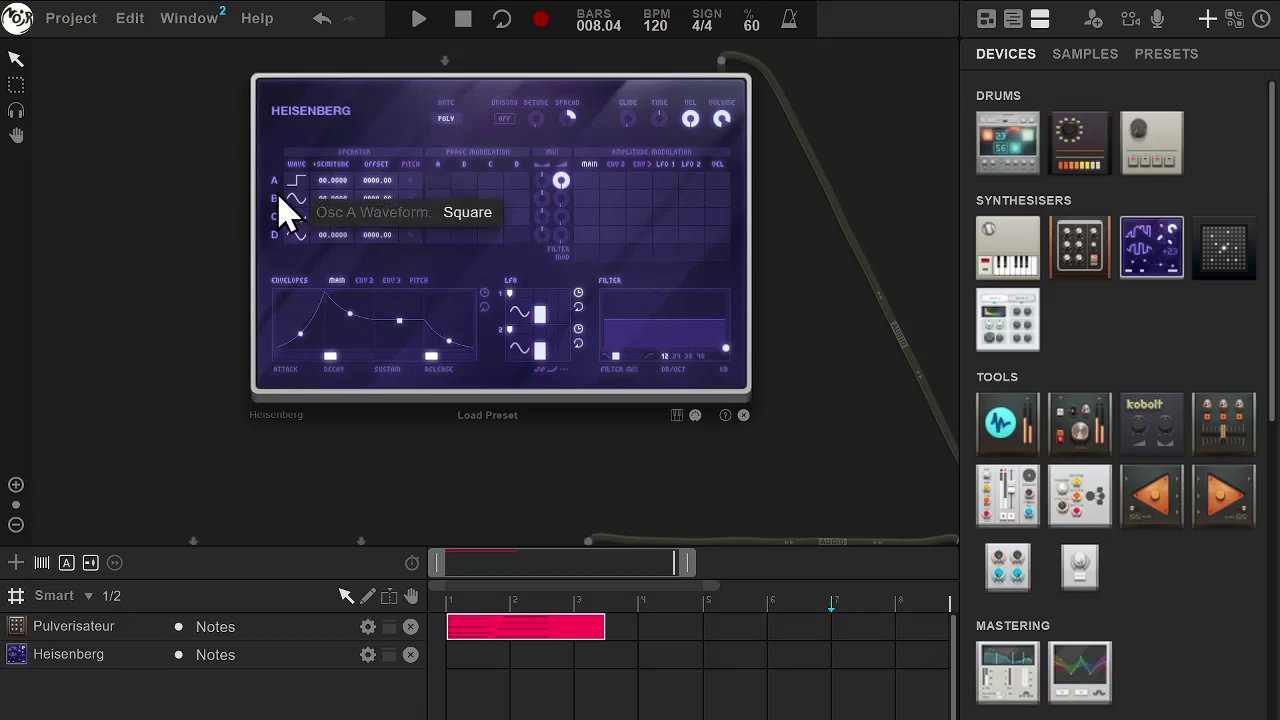
# Show the Heisenberg software keyboard and try notes and chords with keys Z, X, C, V, N
pyautogui.rightClick(378, 106)
pyautogui.click(415, 125)
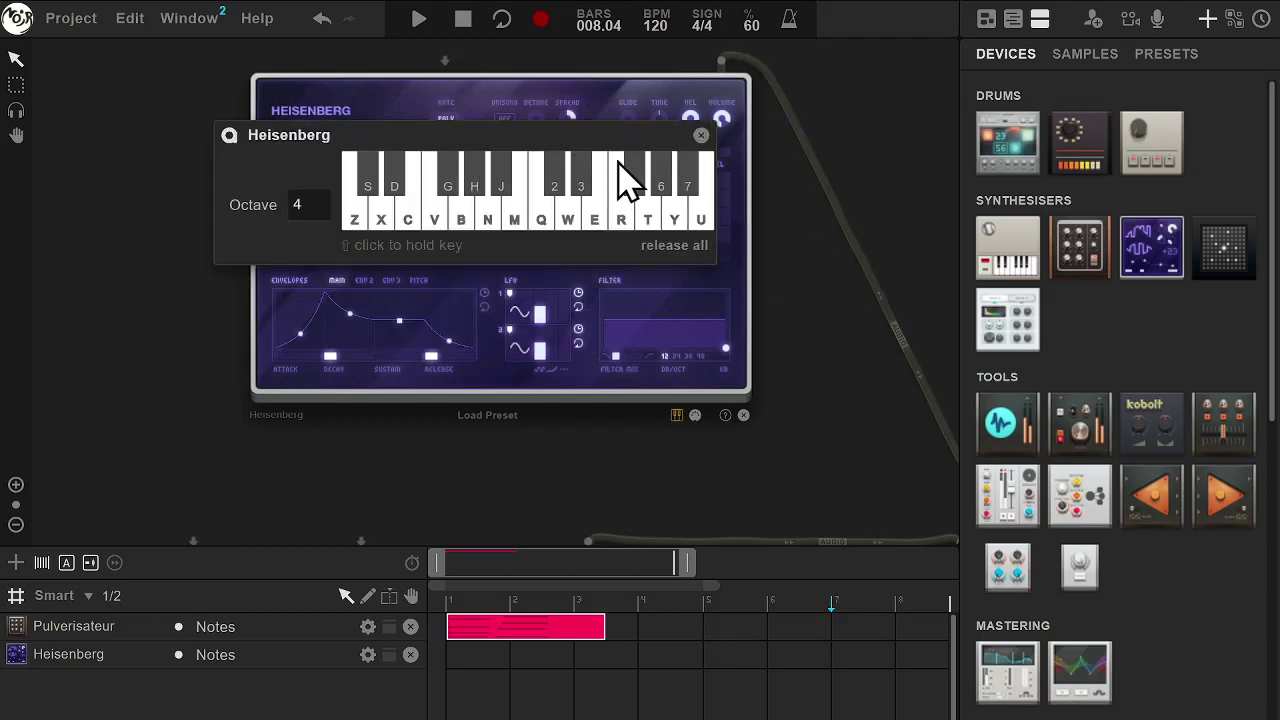
pyautogui.press('v')
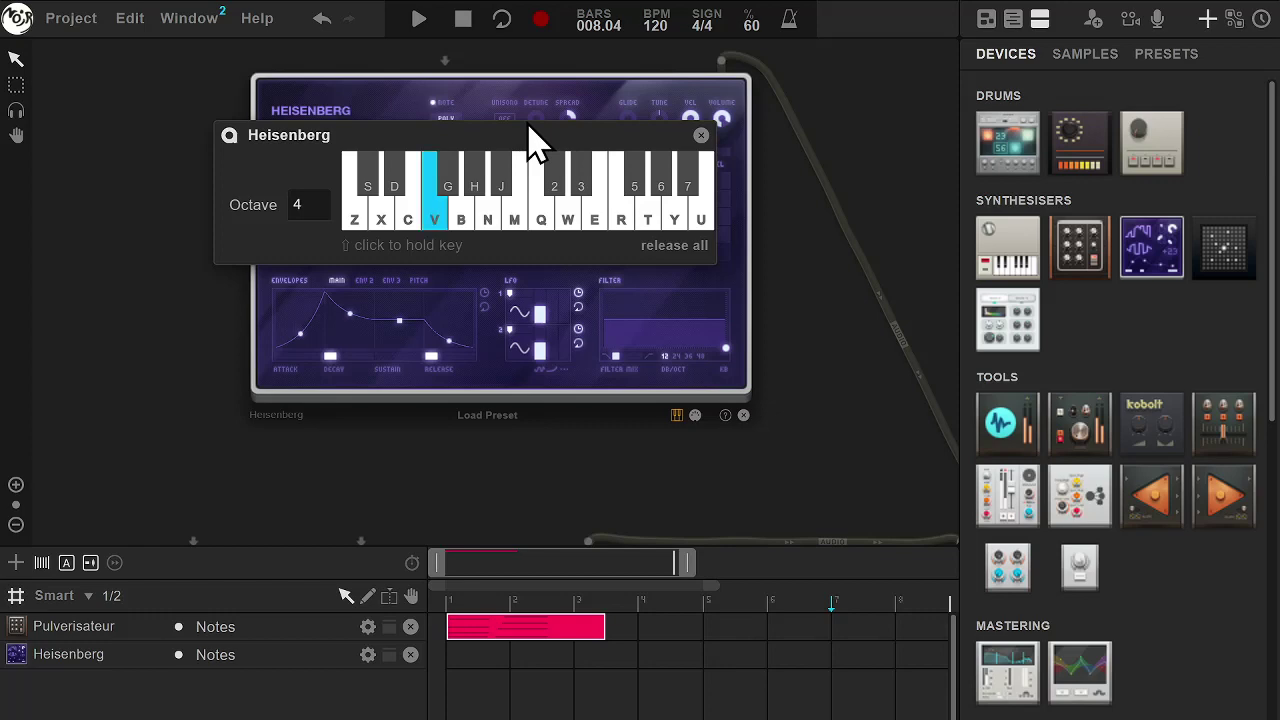
pyautogui.press('z')
pyautogui.press('n')
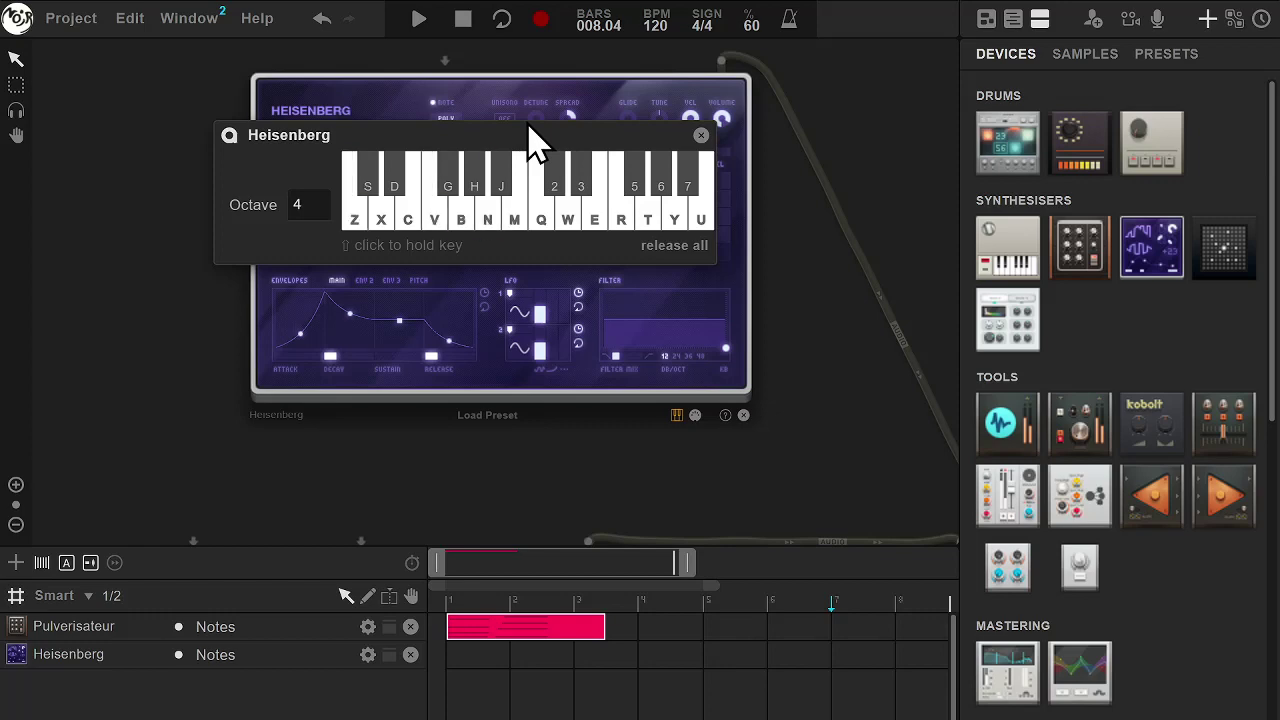
pyautogui.press('z')
pyautogui.press('c')
pyautogui.press('n')
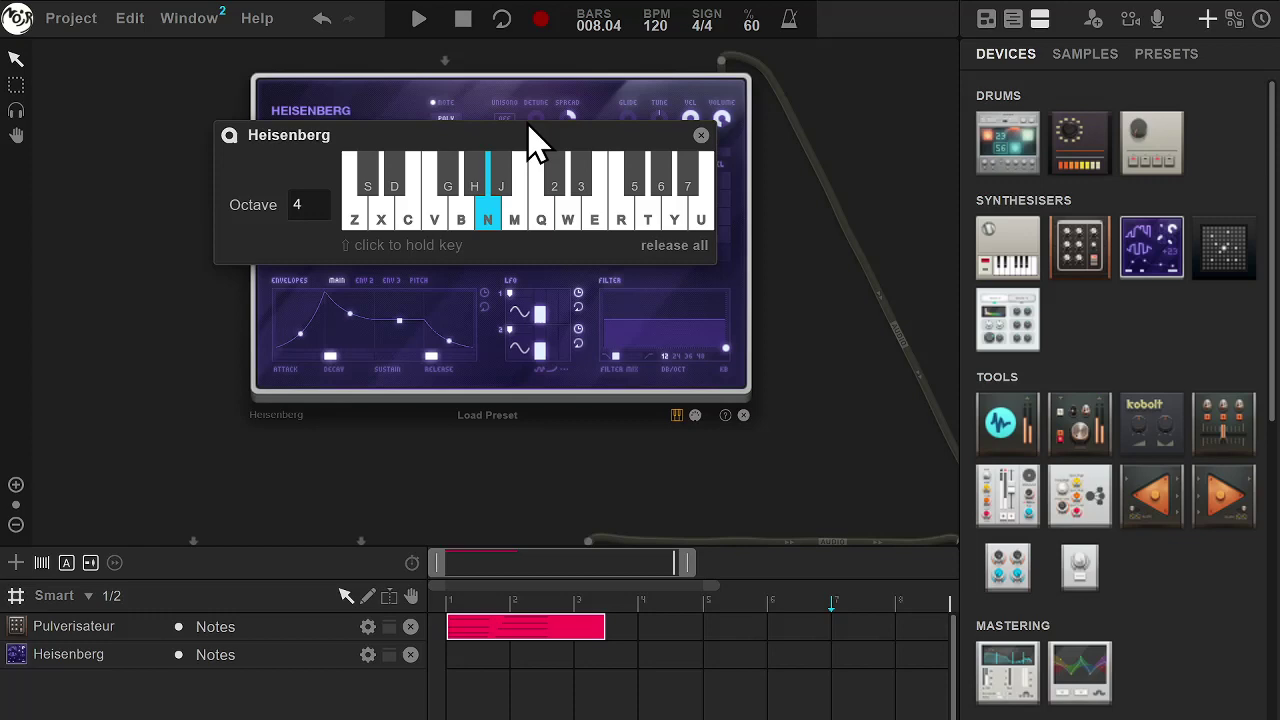
pyautogui.press('v')
pyautogui.press('x')
pyautogui.press('c')
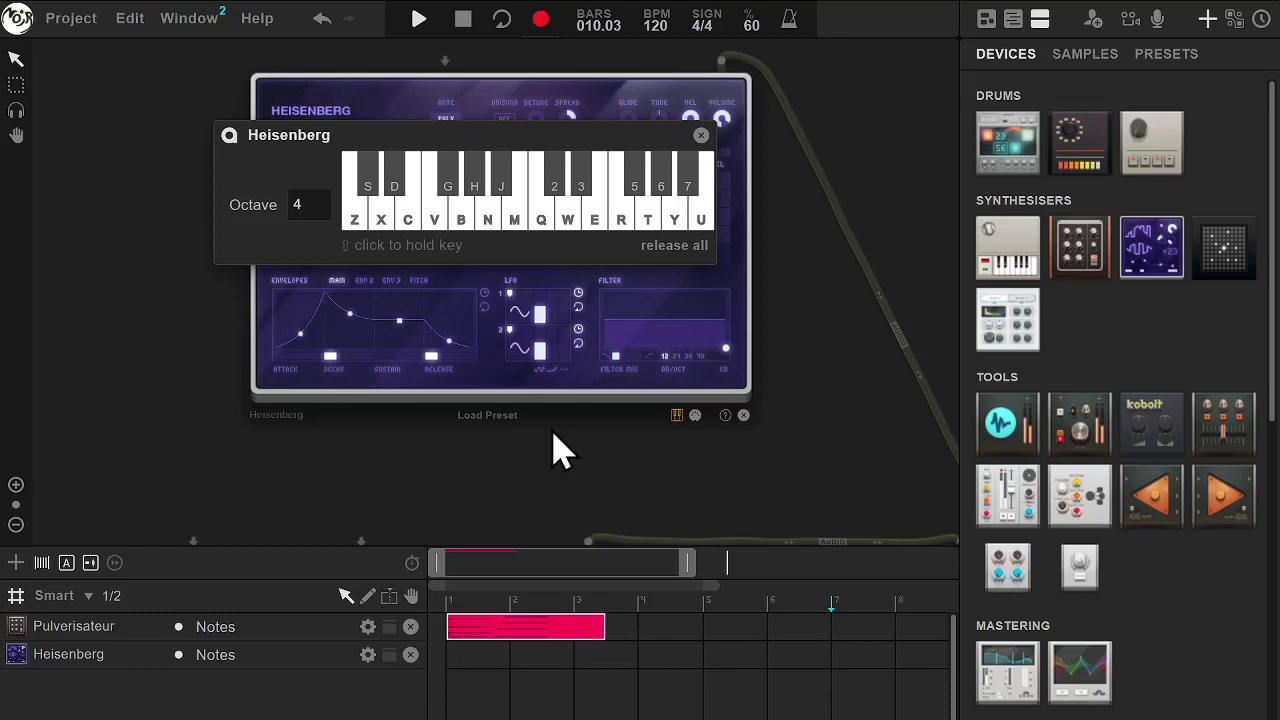
# Return to bar 1 and record the melody N, B, V, C onto the Heisenberg track
pyautogui.click(463, 20)
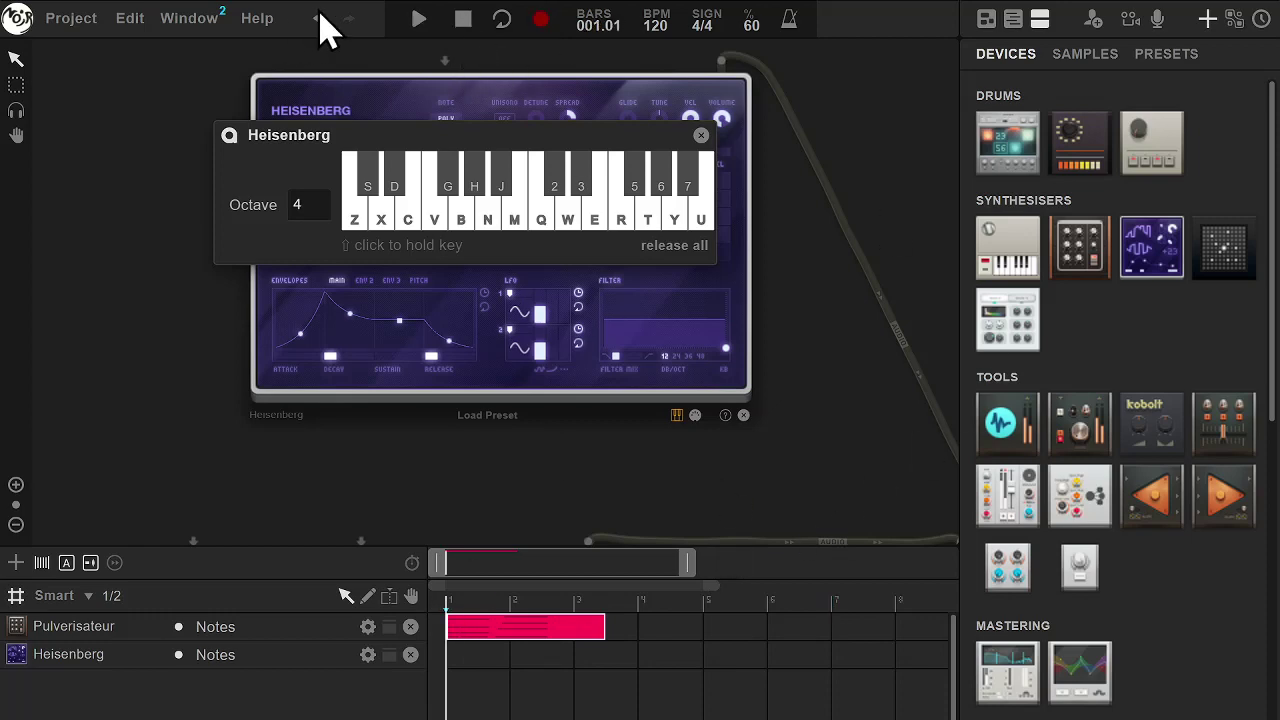
pyautogui.click(541, 20)
pyautogui.press('n')
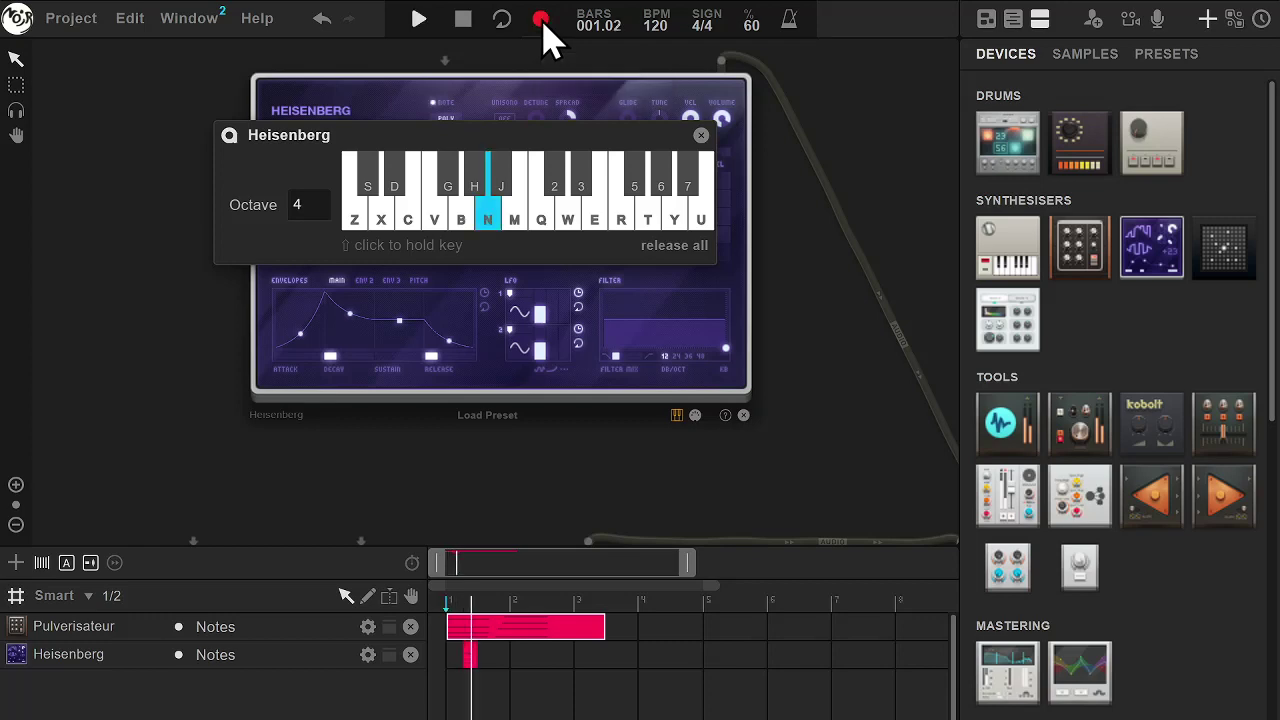
pyautogui.press('b')
pyautogui.press('v')
pyautogui.press('c')
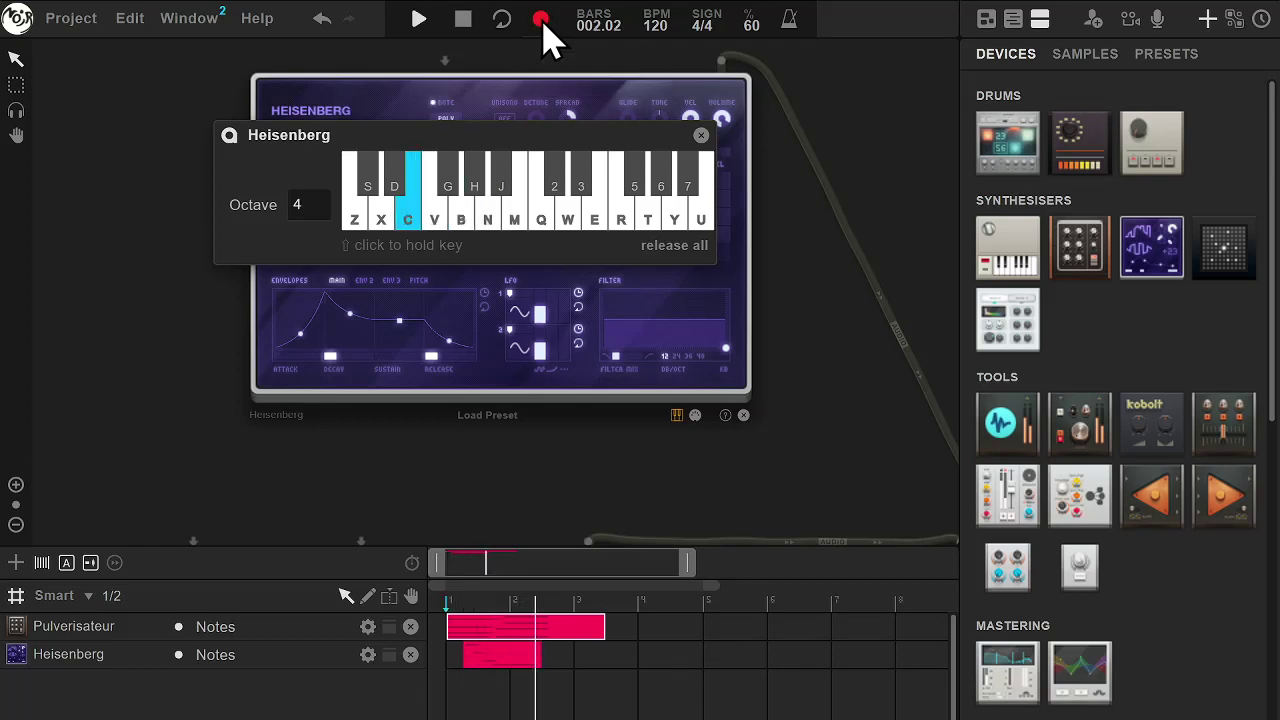
pyautogui.click(458, 22)
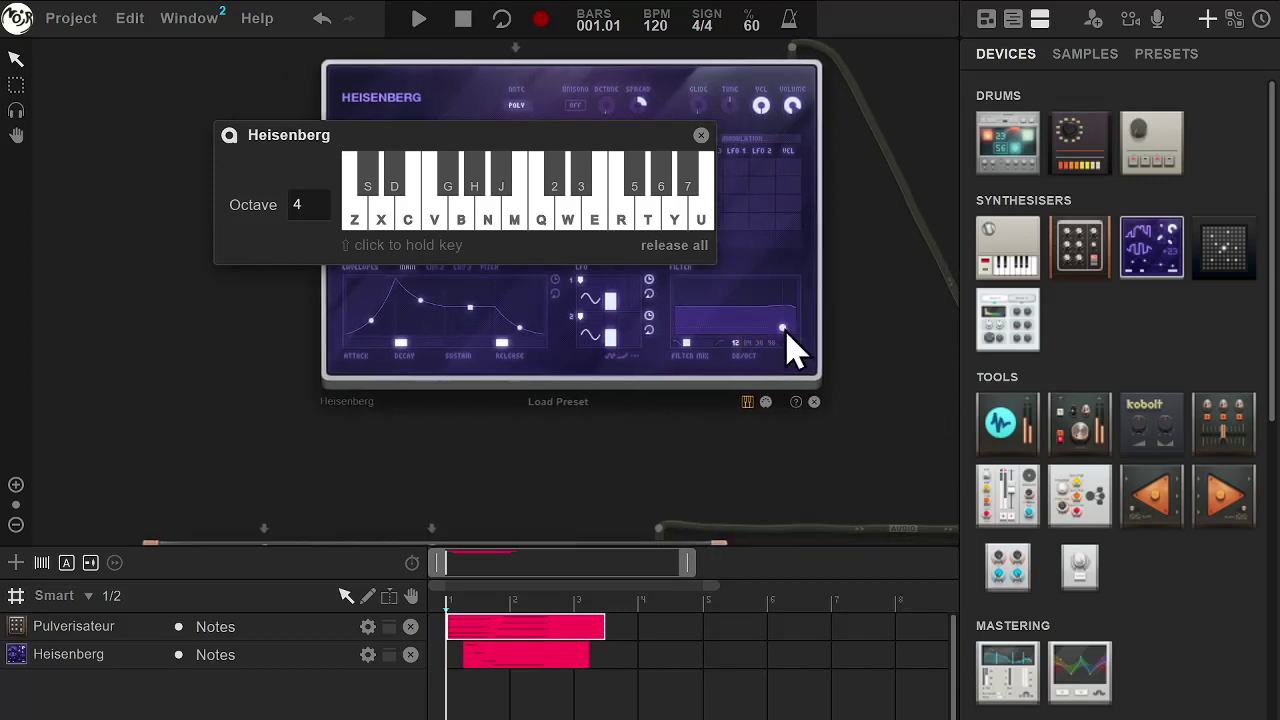
# Lower the Heisenberg filter cutoff into a slope and play both tracks
pyautogui.moveTo(795, 340); pyautogui.dragTo(745, 355)
pyautogui.scroll(2, 880, 348)
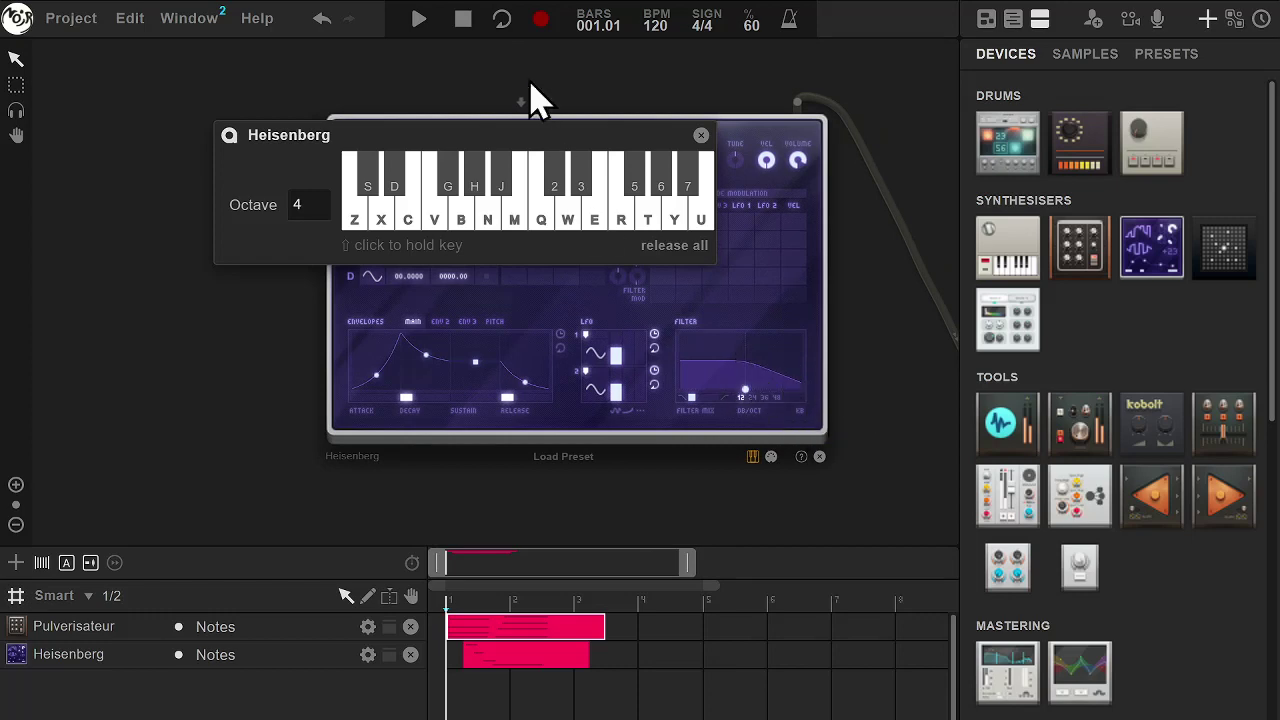
pyautogui.click(417, 19)
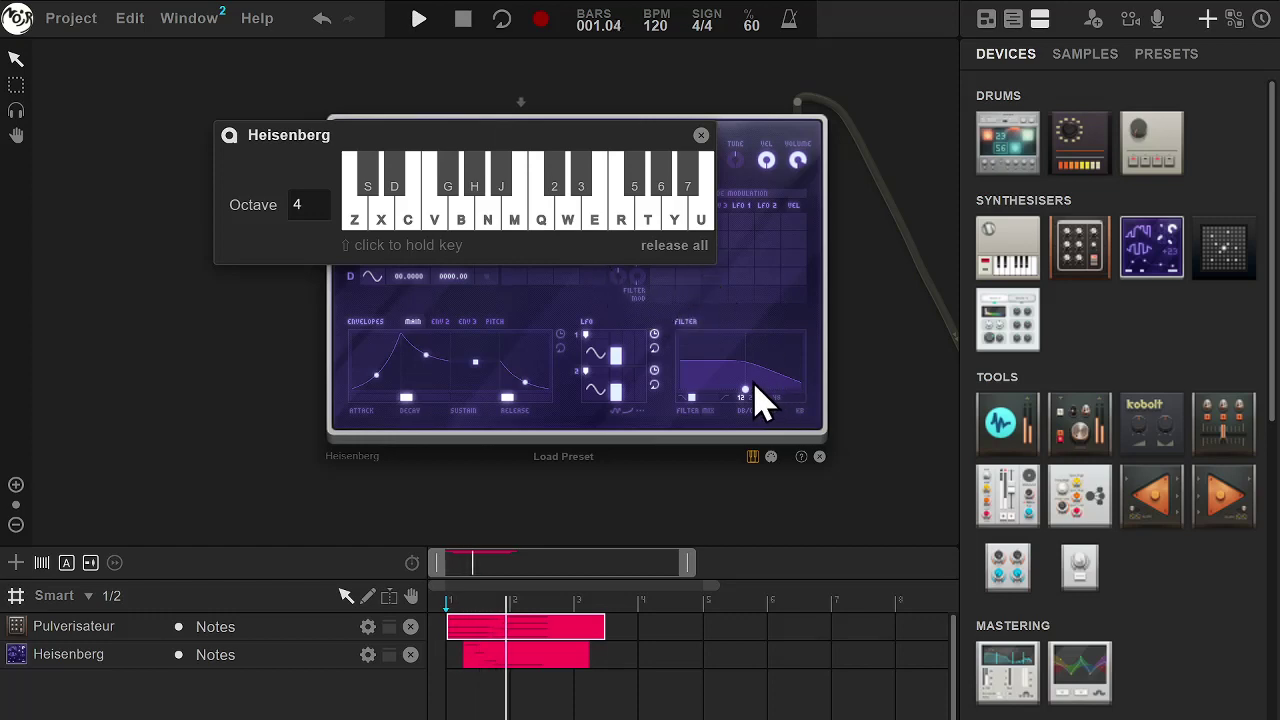
# Nudge the cutoff up slightly and replay both synth regions from the start
pyautogui.moveTo(746, 389); pyautogui.dragTo(773, 400)
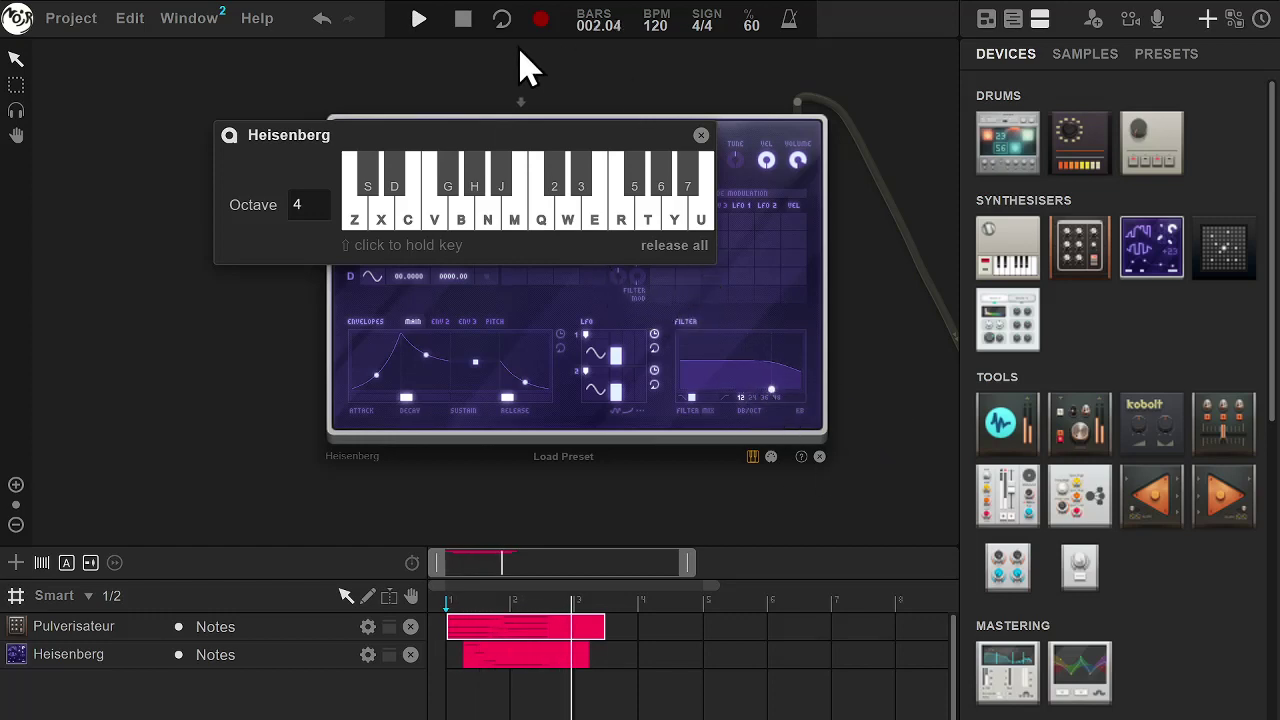
pyautogui.click(464, 22)
pyautogui.click(412, 20)
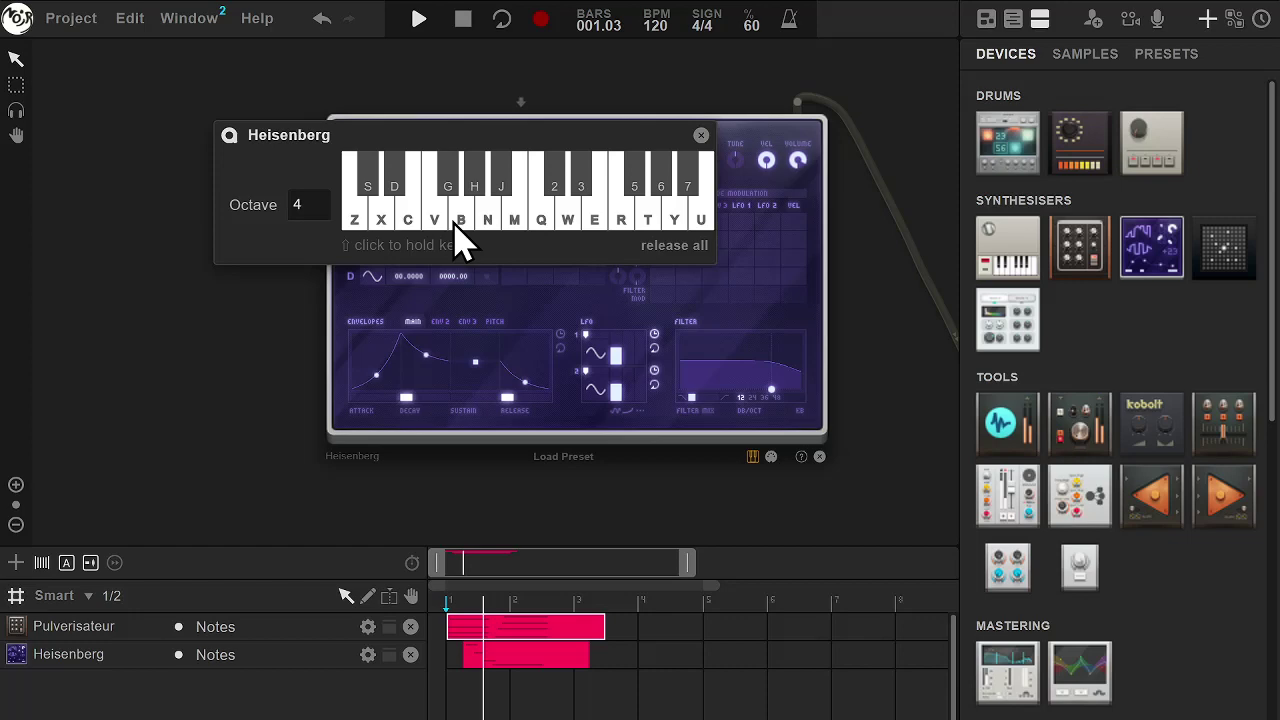